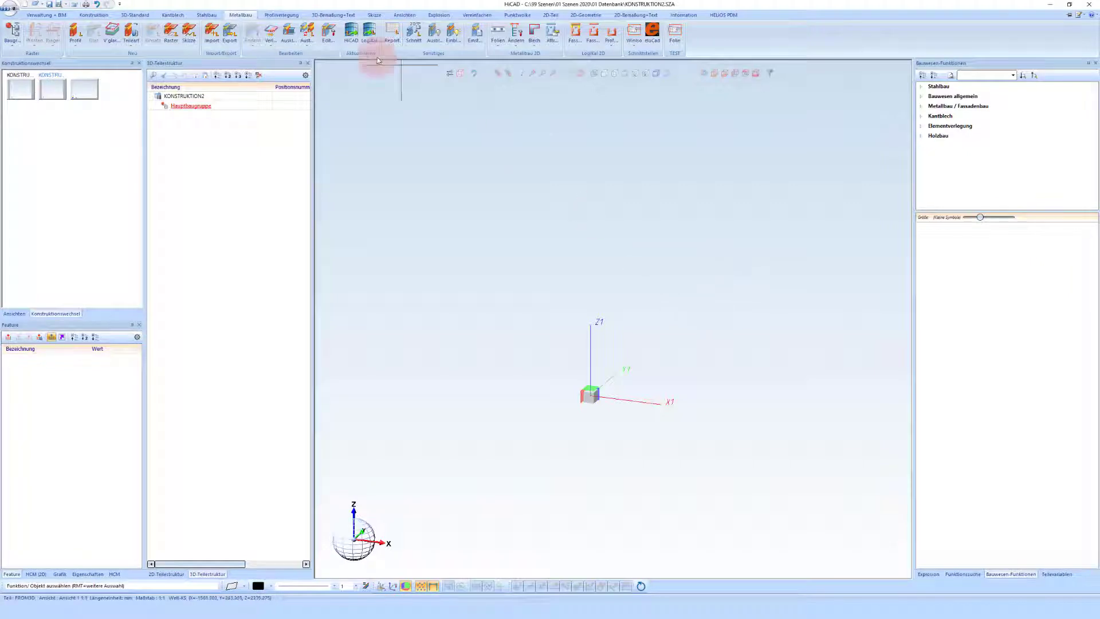
Step: Start a glazed facade profile combination and choose the Schüco FWS 50 series
left_click(71, 47)
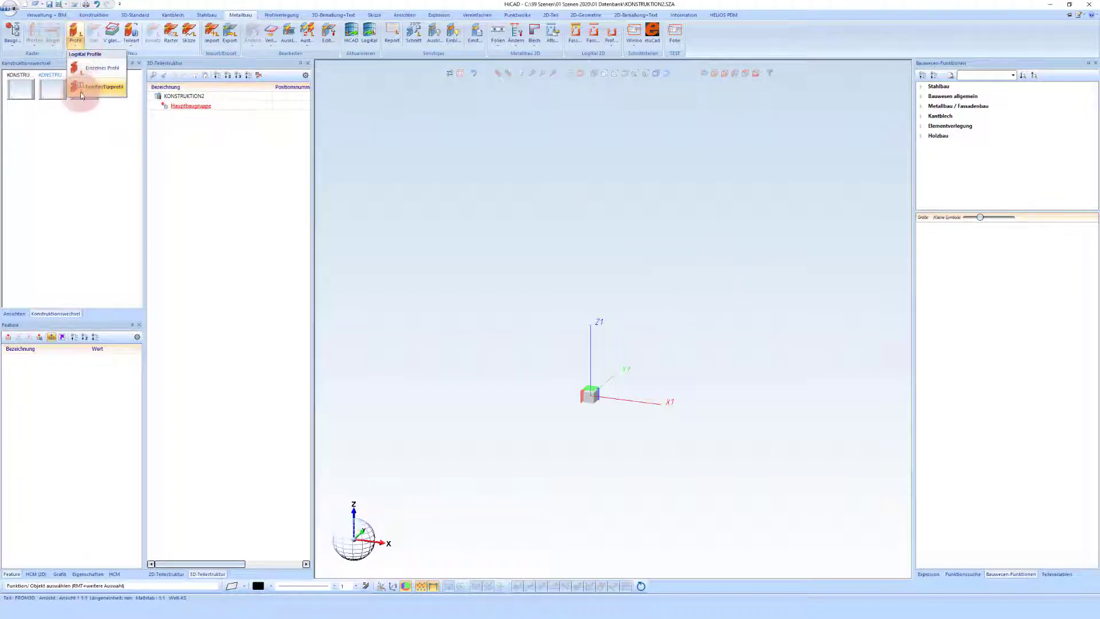
left_click(76, 32)
left_click(75, 31)
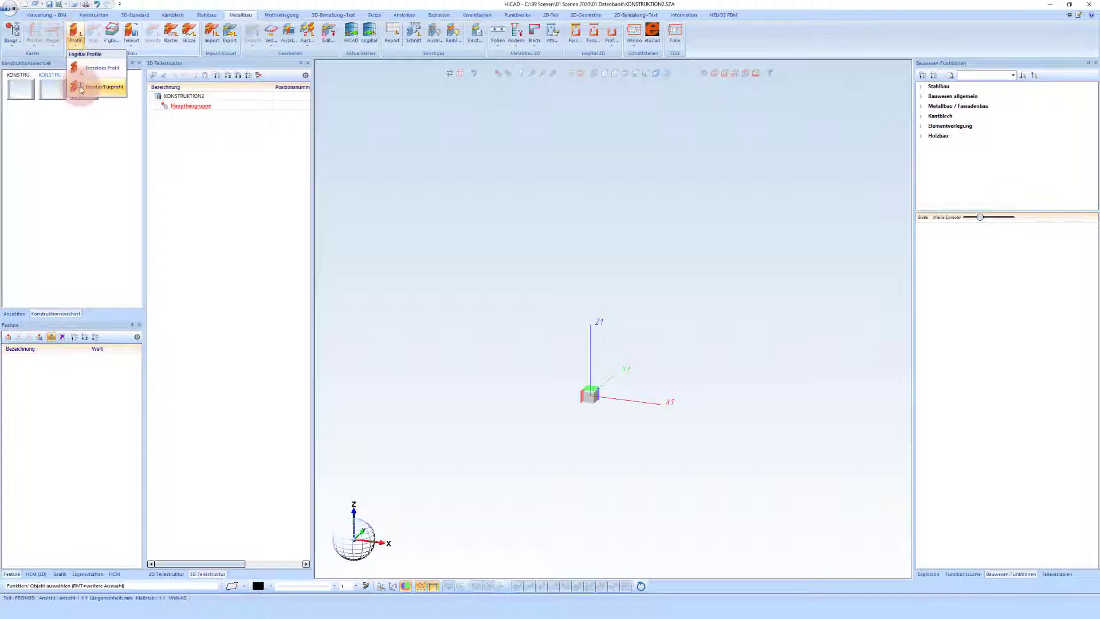
left_click(75, 32)
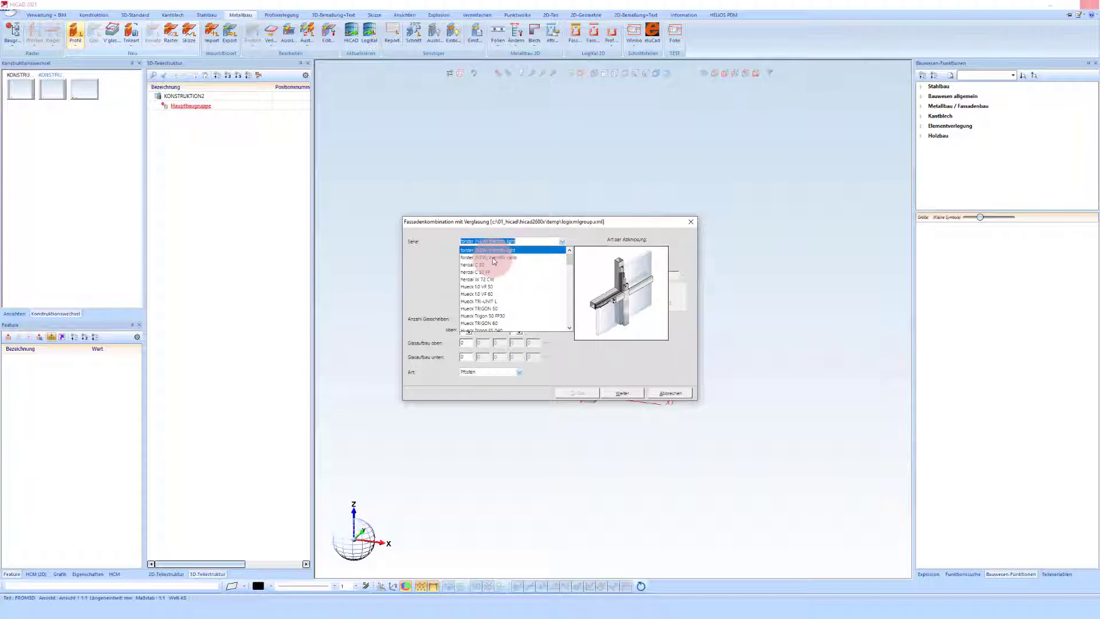
type("fws")
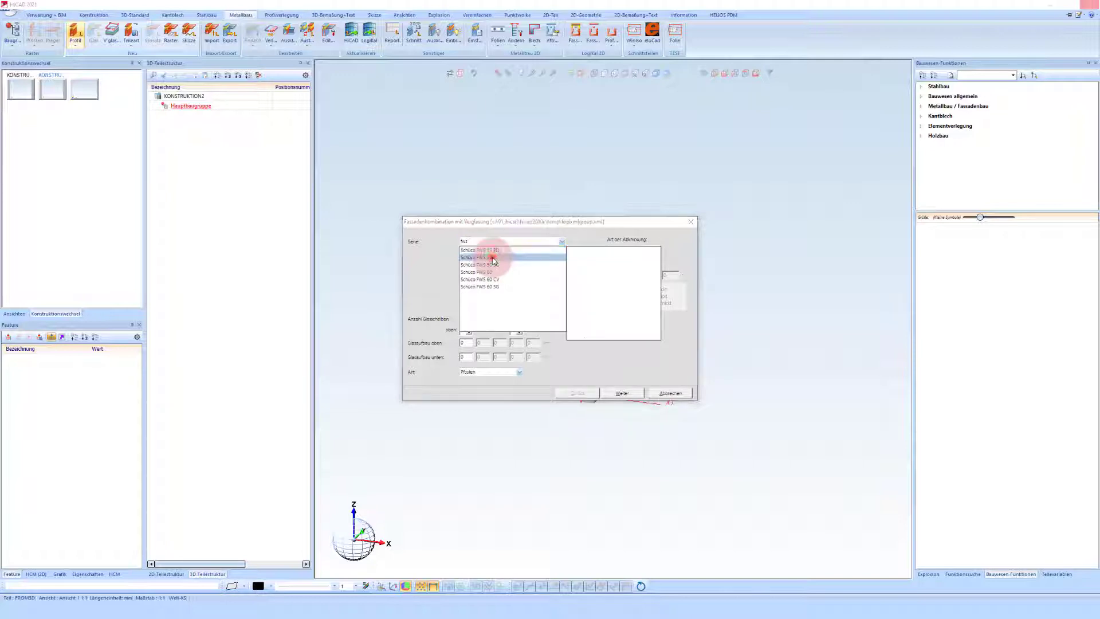
left_click(493, 259)
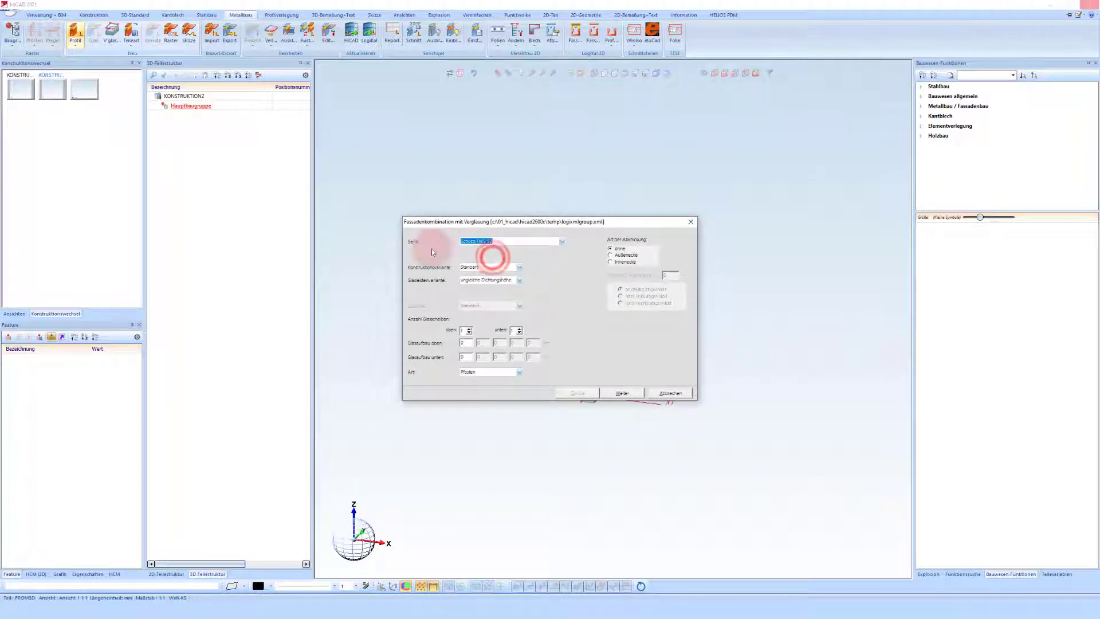
Step: Keep the Standard construction variant and the ungleiche Dichtungshöhe glazing bead variant, and set both the upper and lower glass build-up to 32
left_click(507, 266)
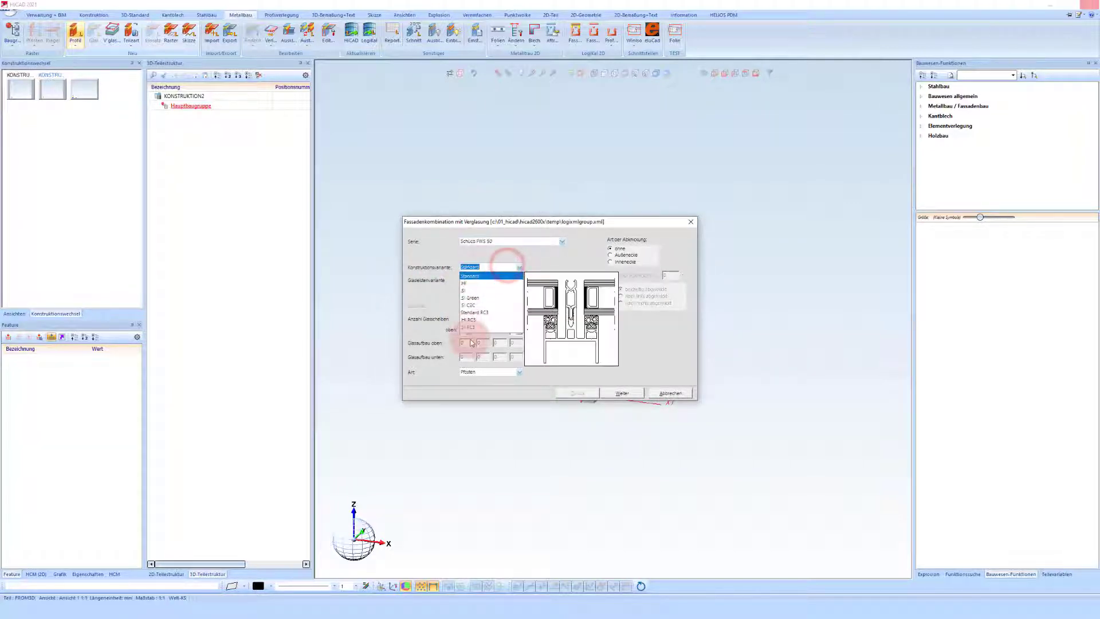
left_click(541, 263)
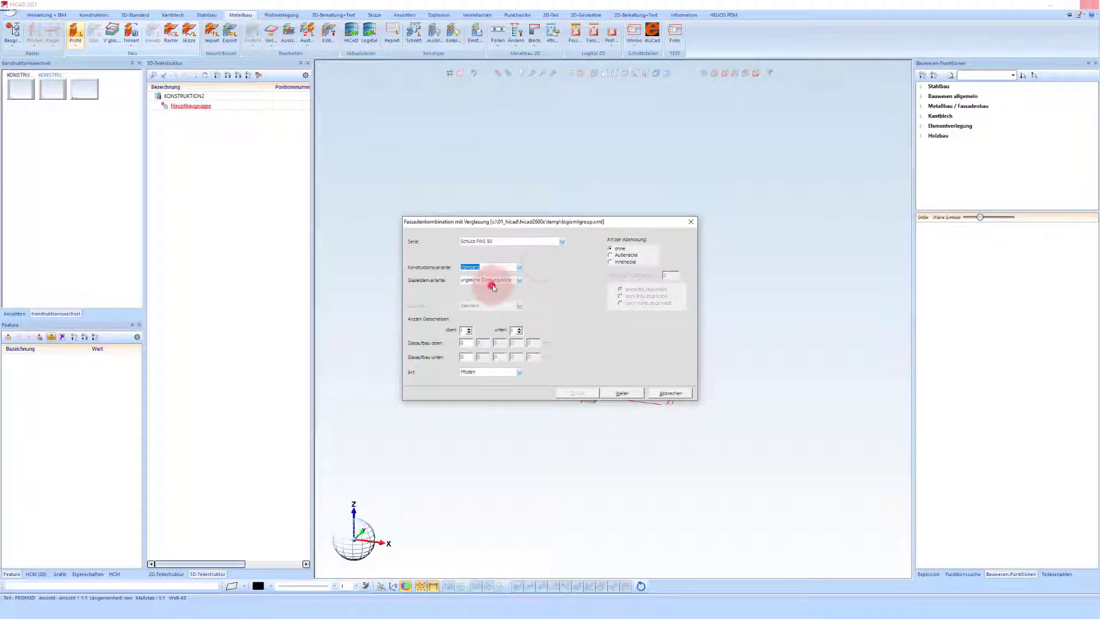
left_click(499, 279)
left_click(574, 257)
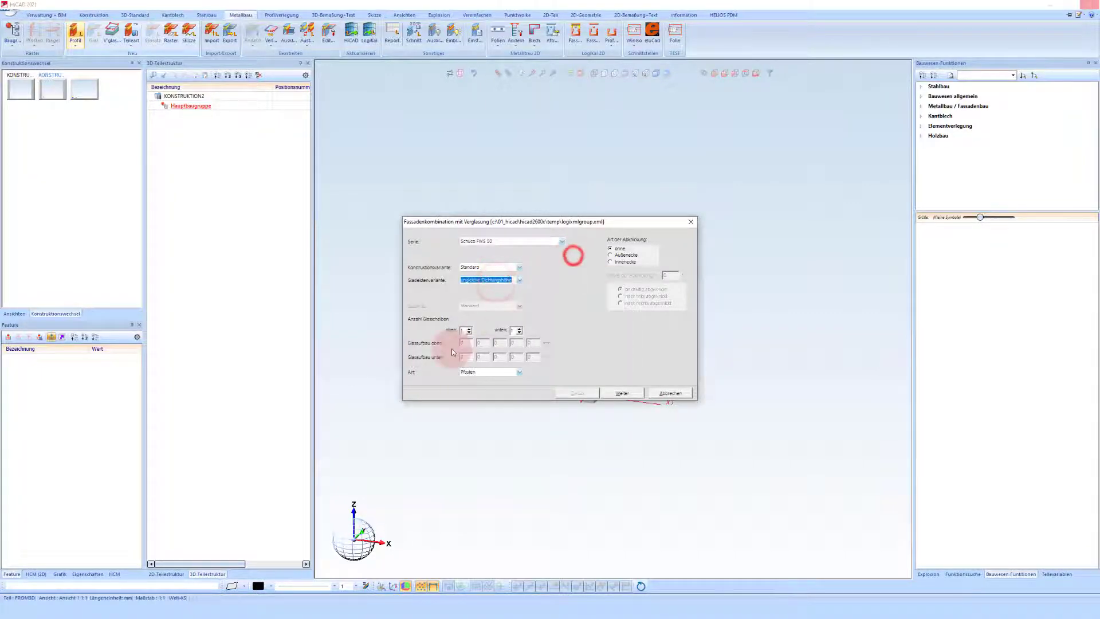
left_click(469, 342)
type("32")
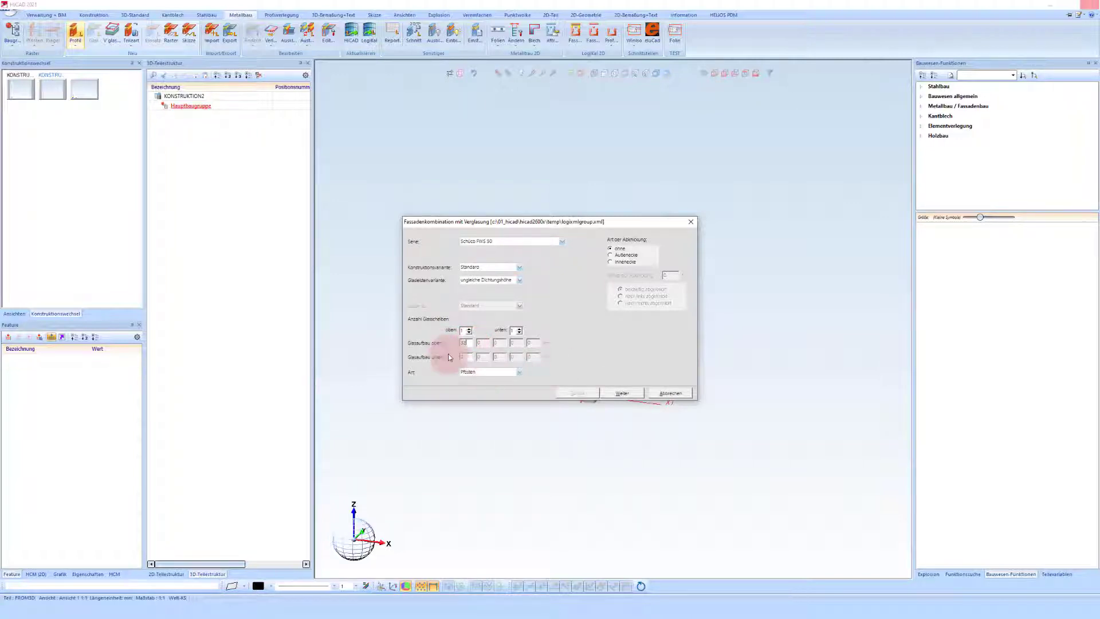
left_click(467, 357)
type("32")
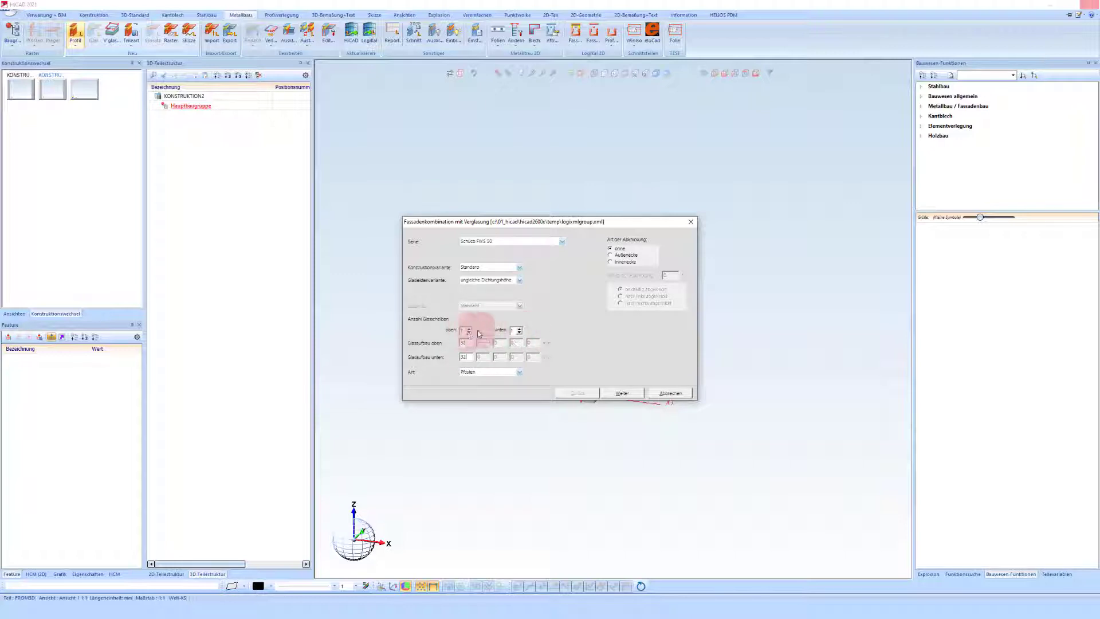
Step: Keep the member type as Pfosten and the bend type as ohne, and continue to the profile selection
left_click(478, 371)
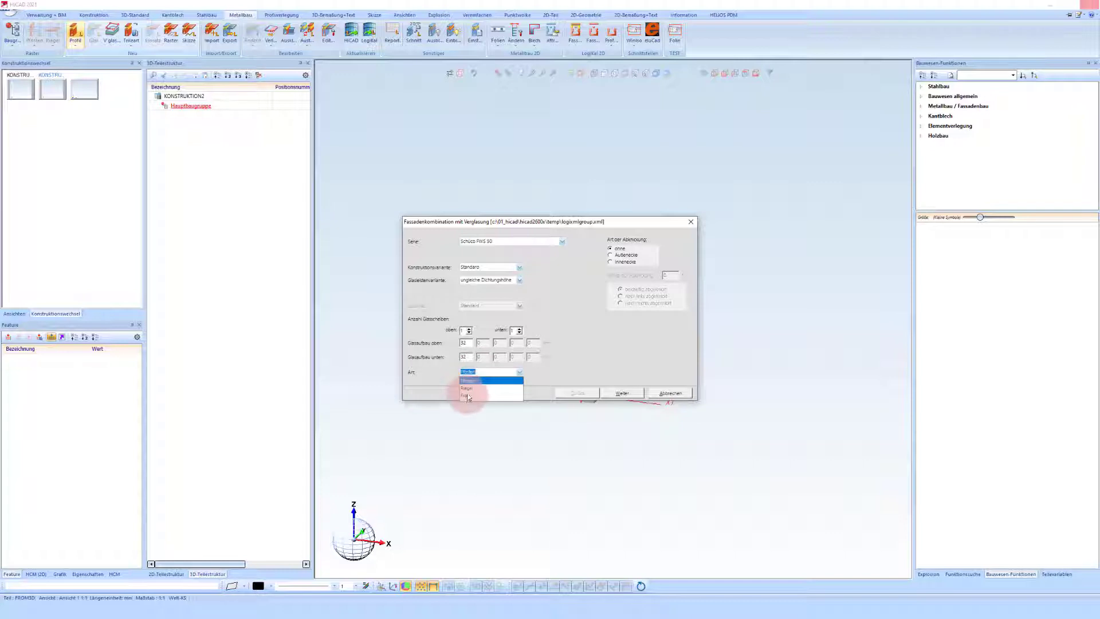
left_click(587, 320)
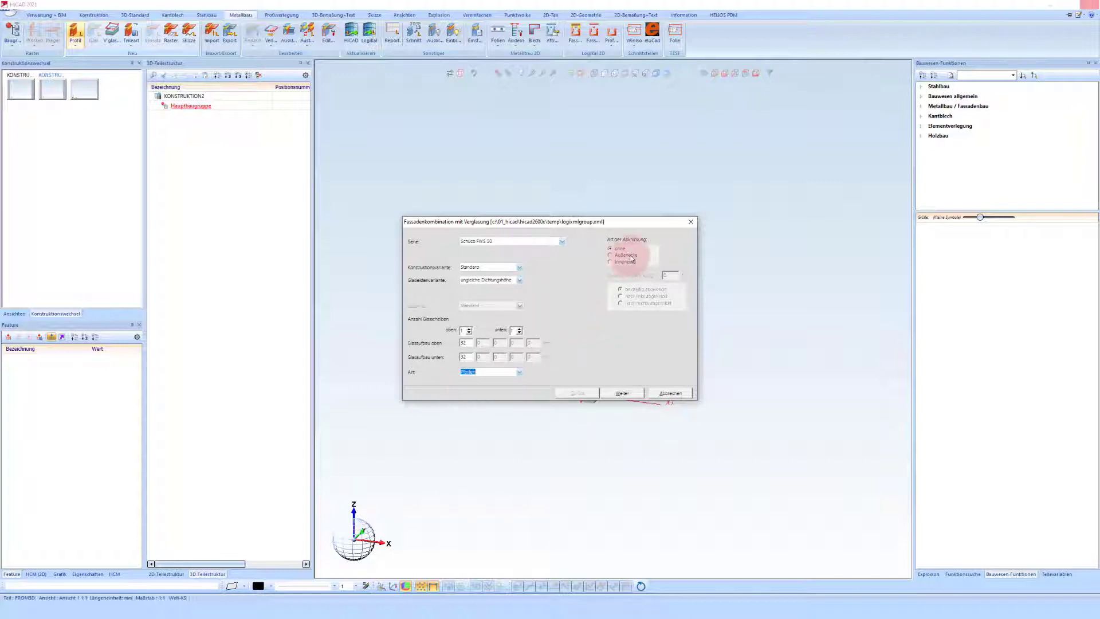
left_click(631, 256)
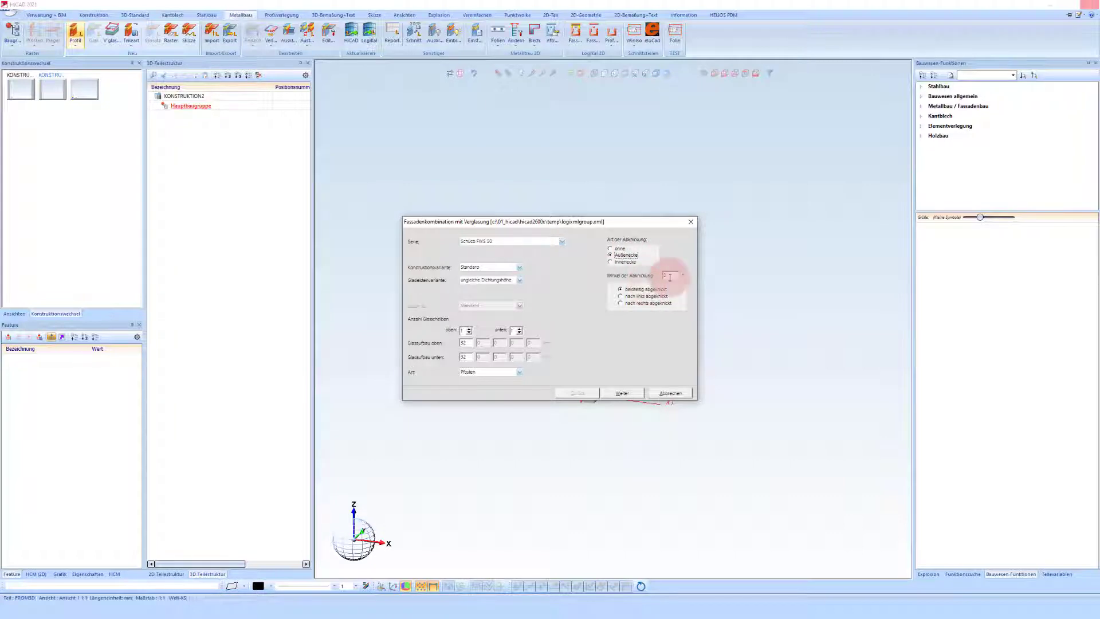
left_click(624, 253)
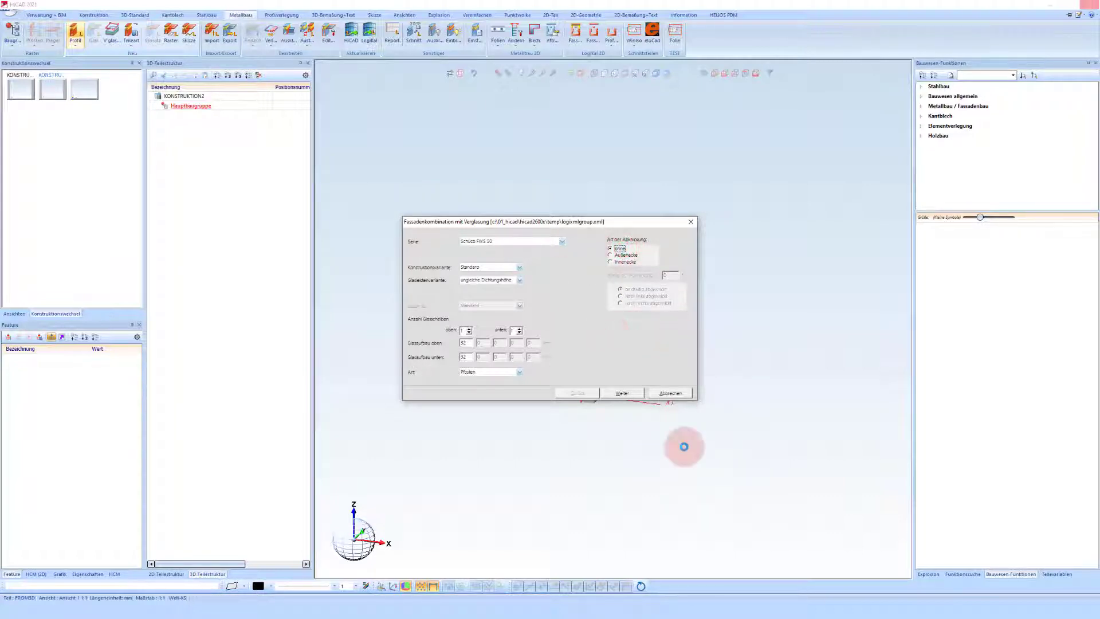
left_click(626, 392)
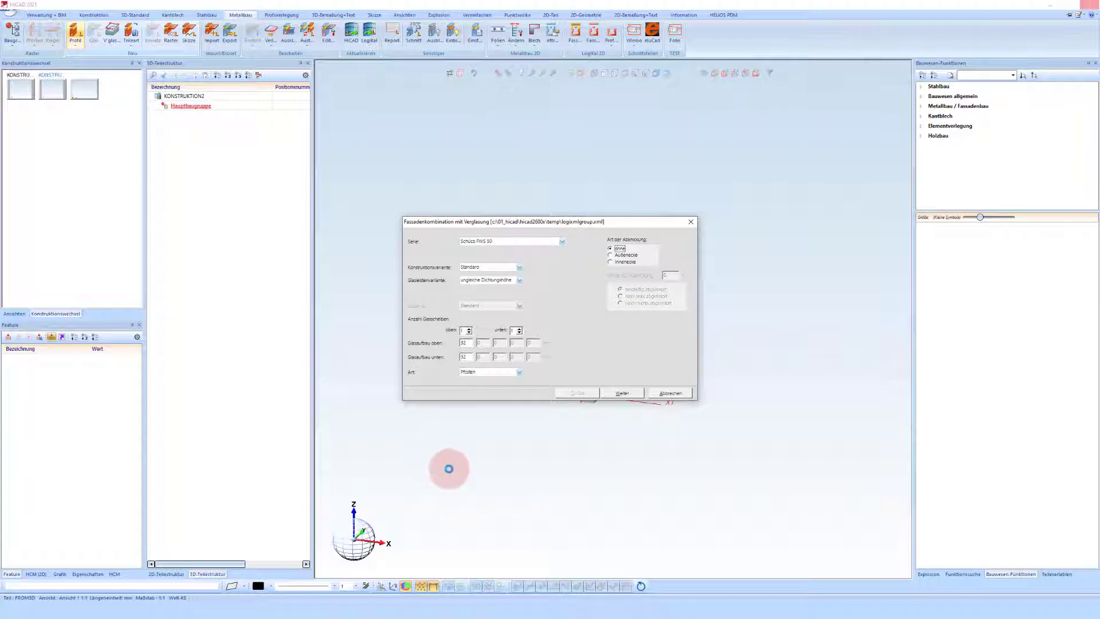
left_click(449, 469)
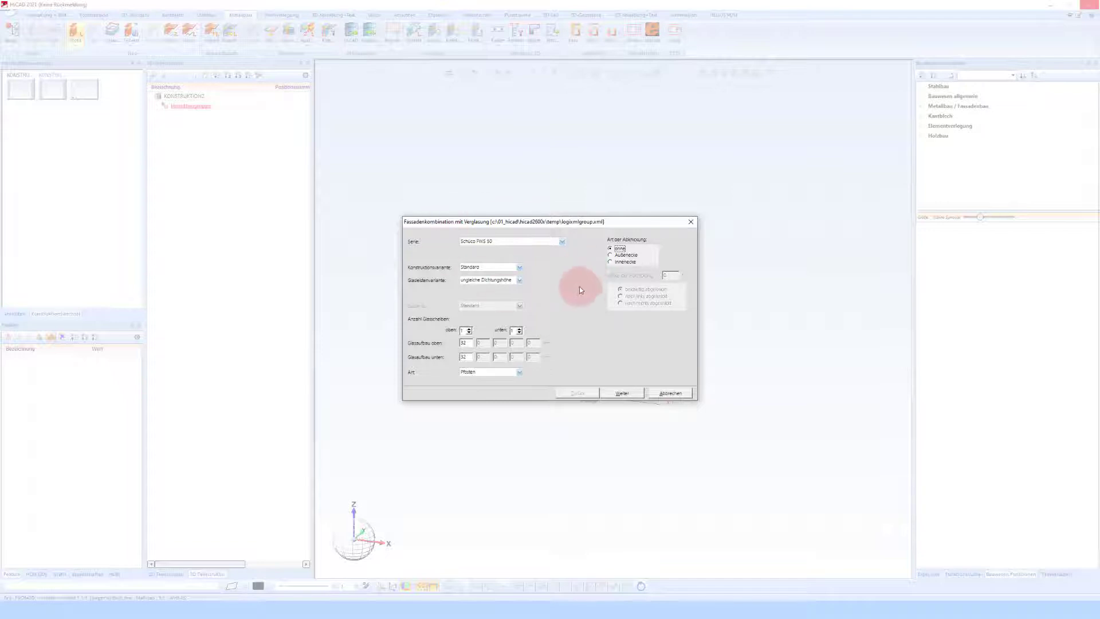
left_click(621, 395)
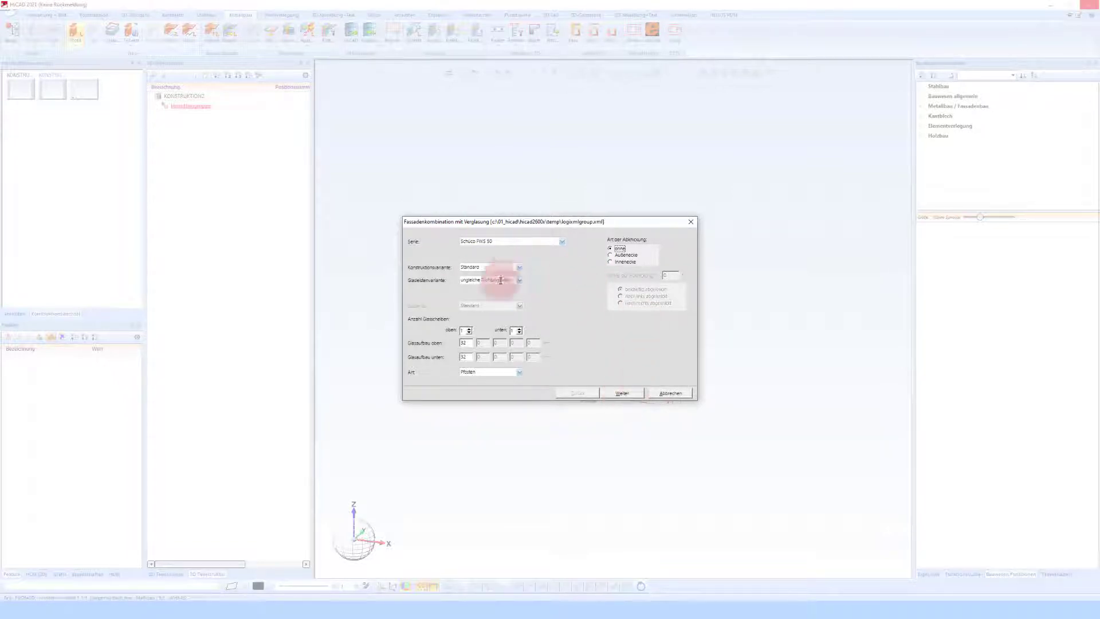
left_click(622, 393)
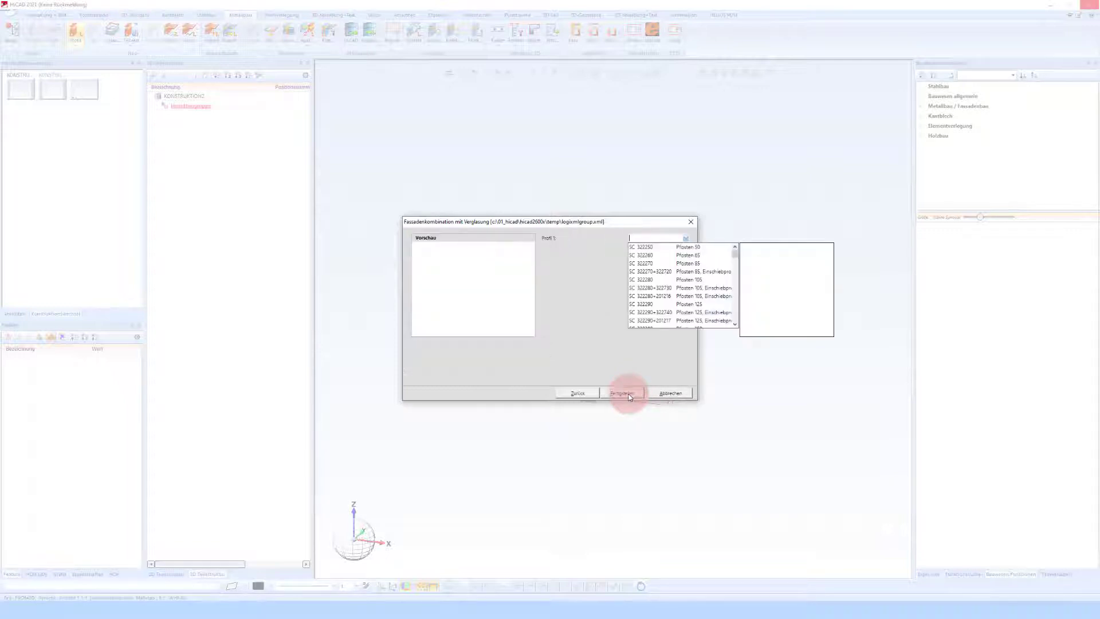
Step: Choose the 125 mm post SC 322290 and the isolator SC 224810 for the facade combination
left_click(673, 310)
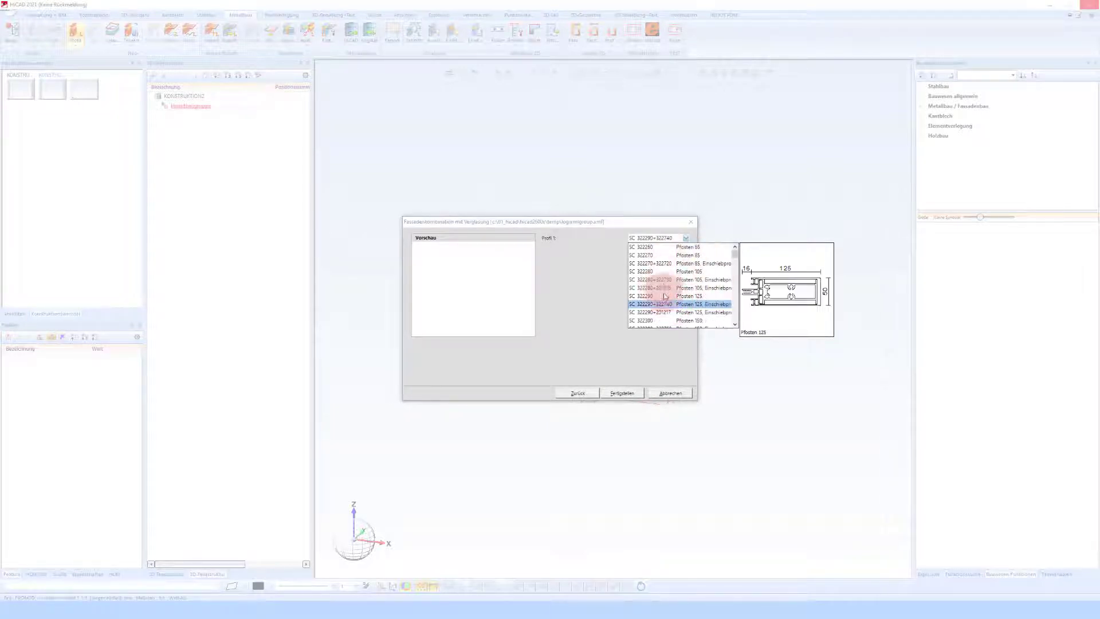
left_click(687, 296)
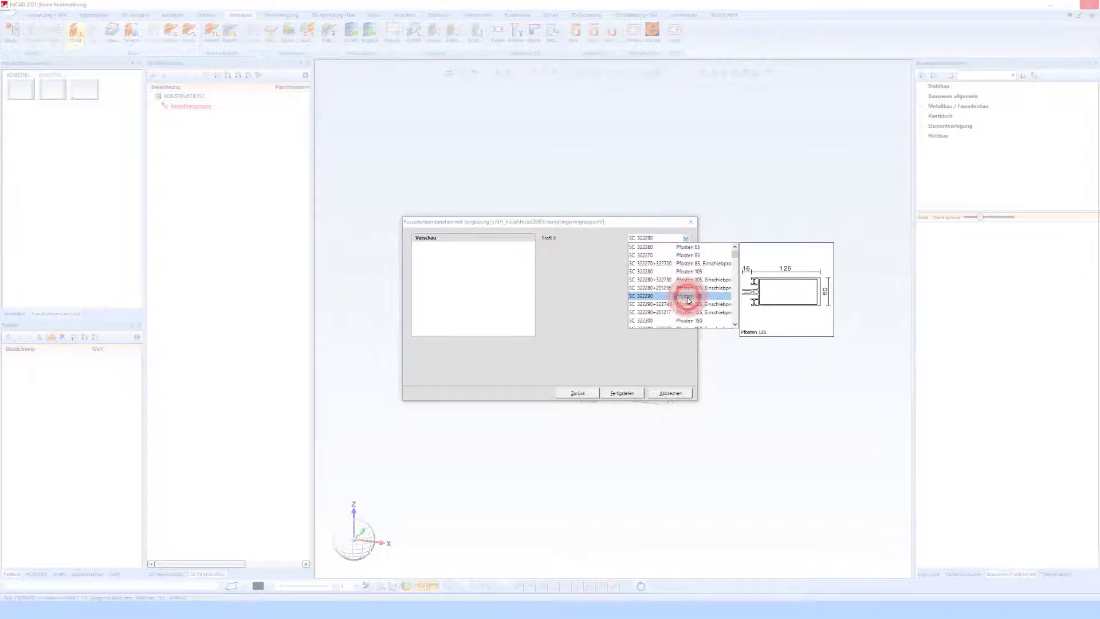
left_click(686, 296)
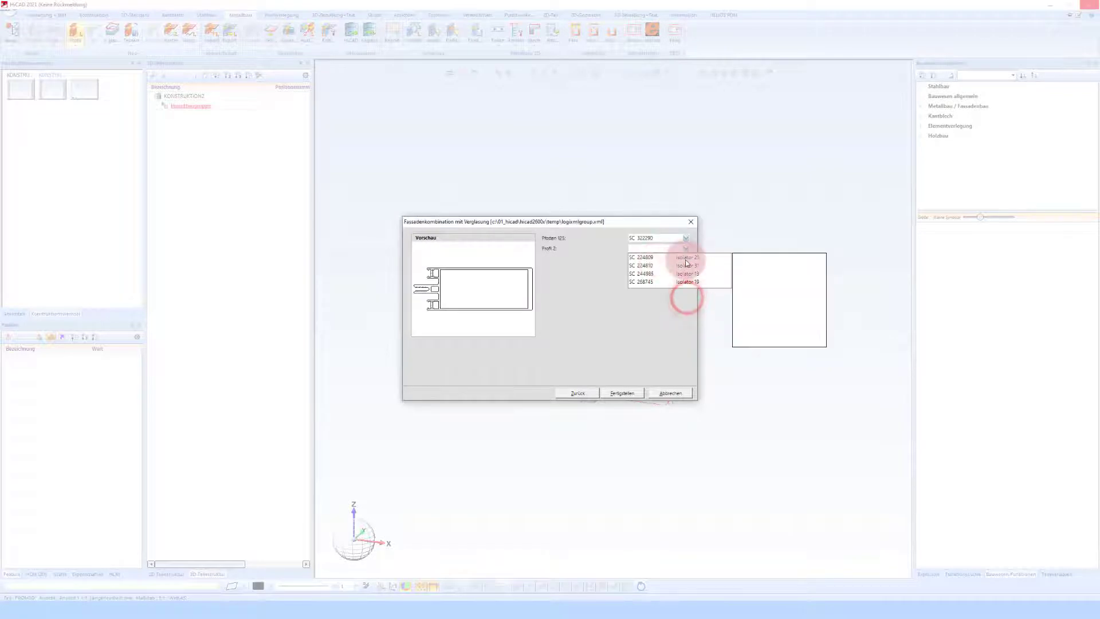
left_click(686, 266)
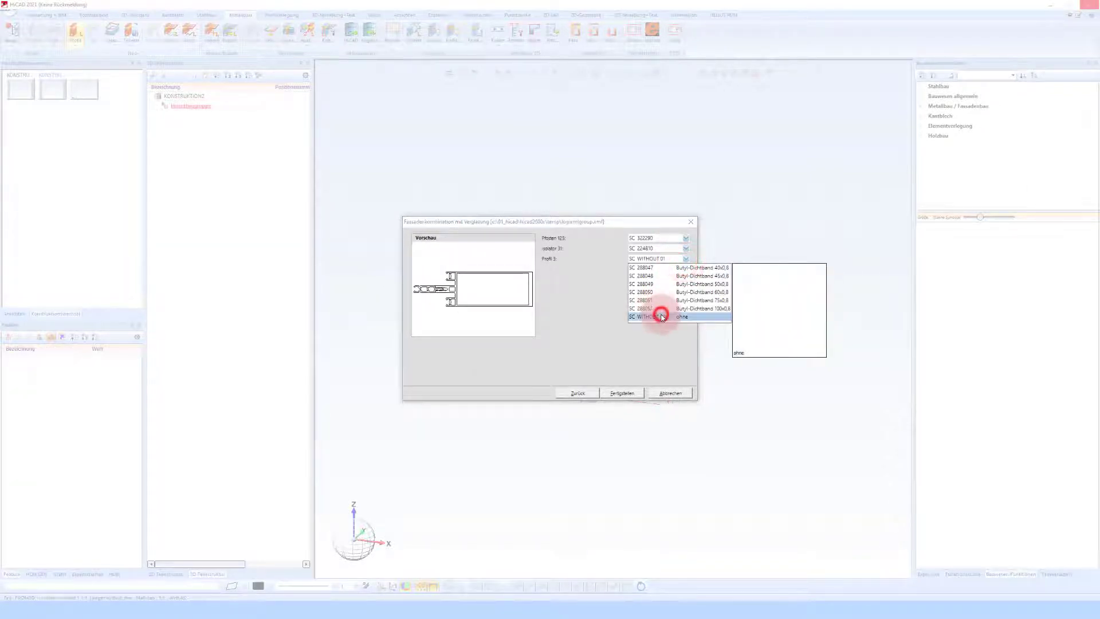
Step: Omit the butyl sealing tape with SC WITHOUT 01, and select glazing gasket SC 246476-BA1 and pressure profile SC 477600
left_click(660, 317)
left_click(671, 280)
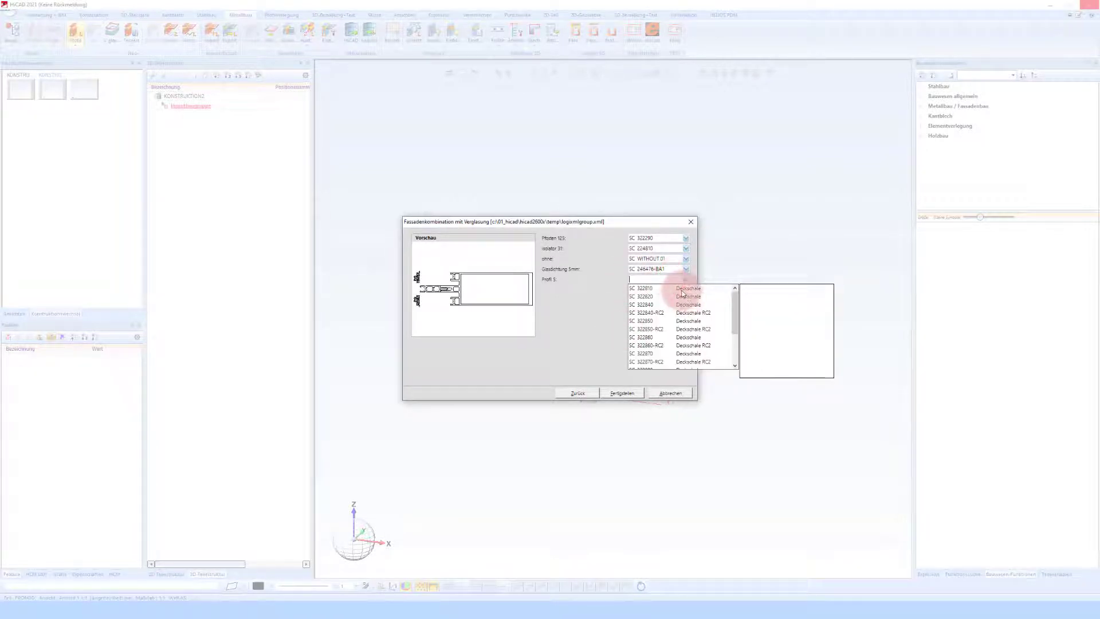
scroll(690, 315, "down", 3)
left_click(692, 355)
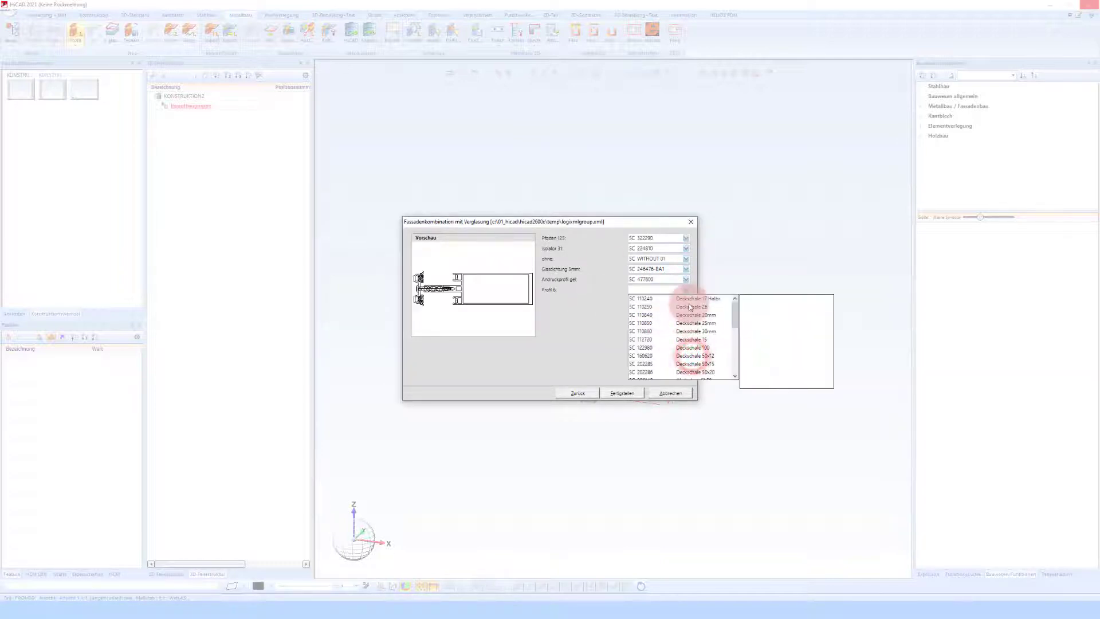
Step: Select the 30 mm cover cap SC 110860 and finish the facade combination
left_click(658, 300)
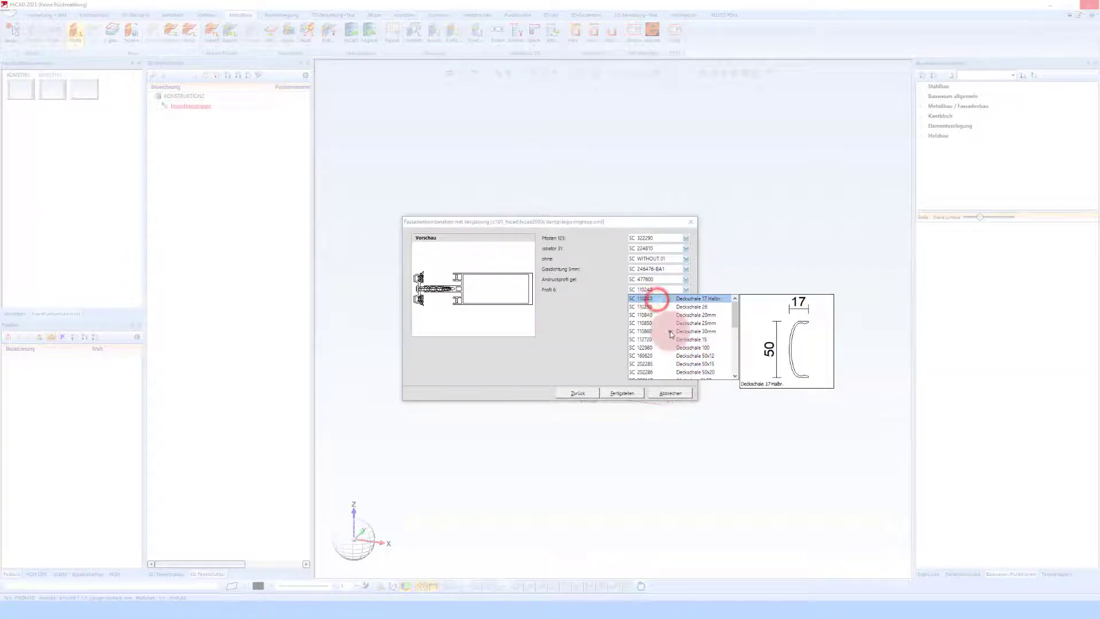
left_click(653, 331)
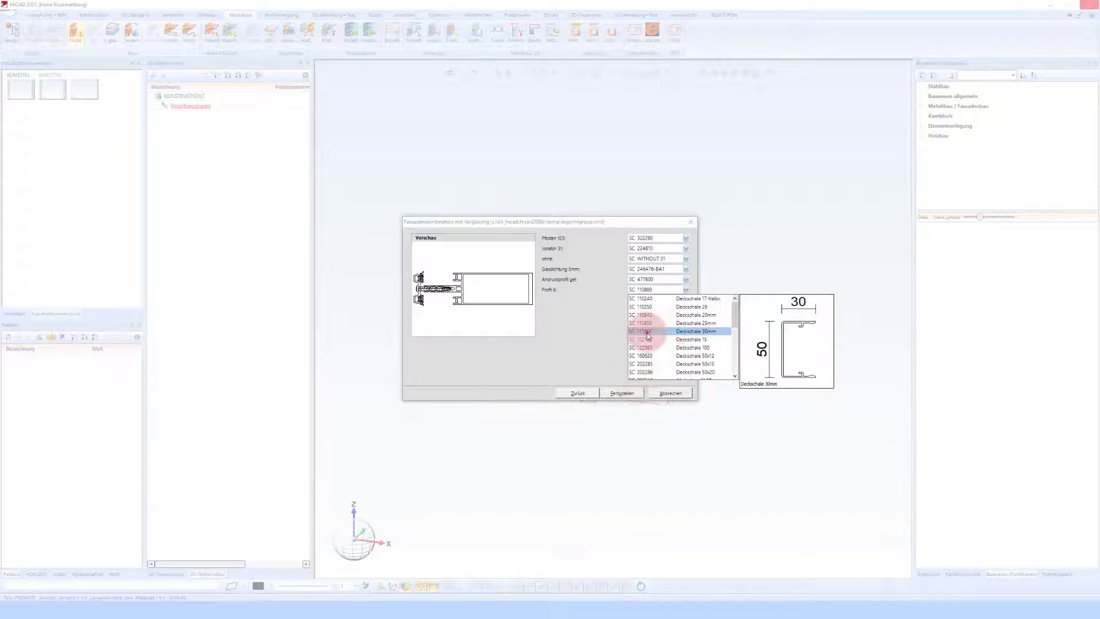
left_click(653, 332)
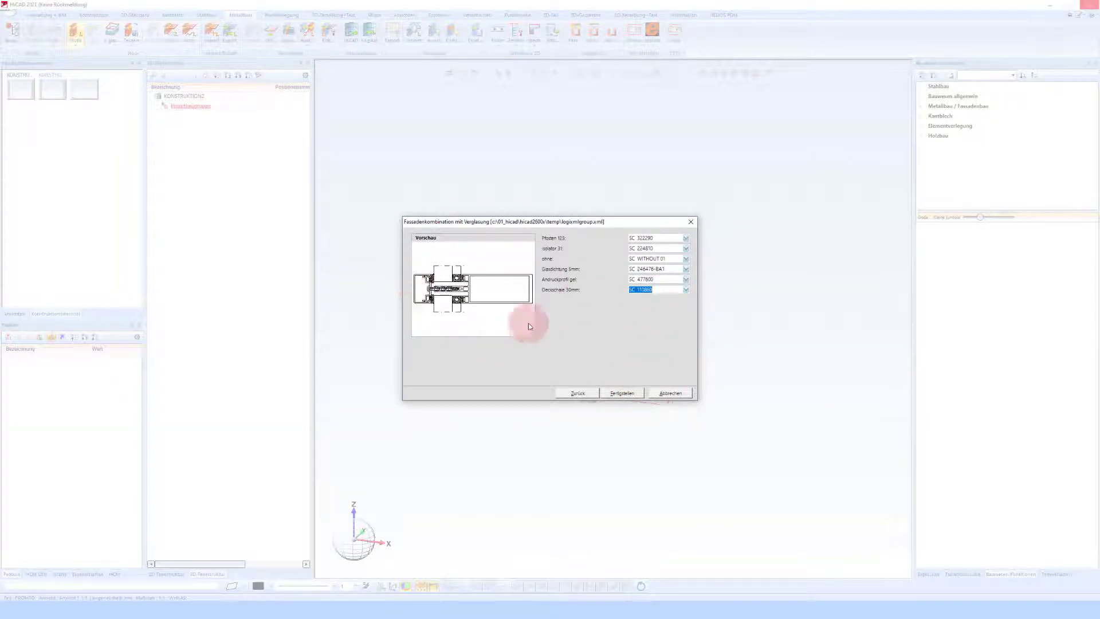
left_click(623, 394)
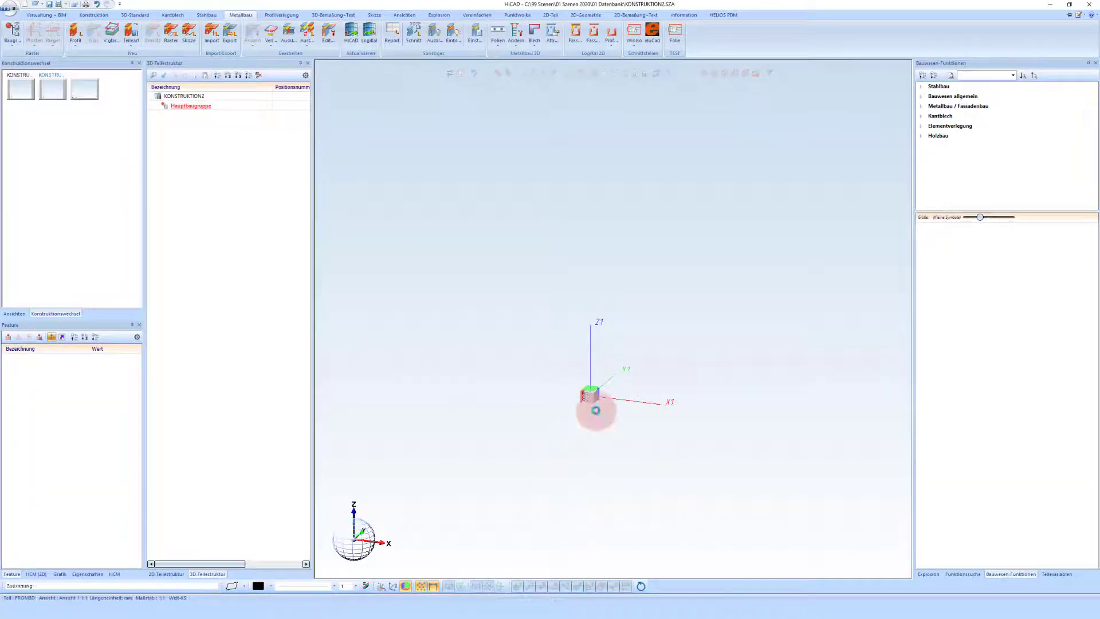
Step: Place the facade post in the horizontal plane, about 3400 mm long in the 90° direction
left_click(483, 418)
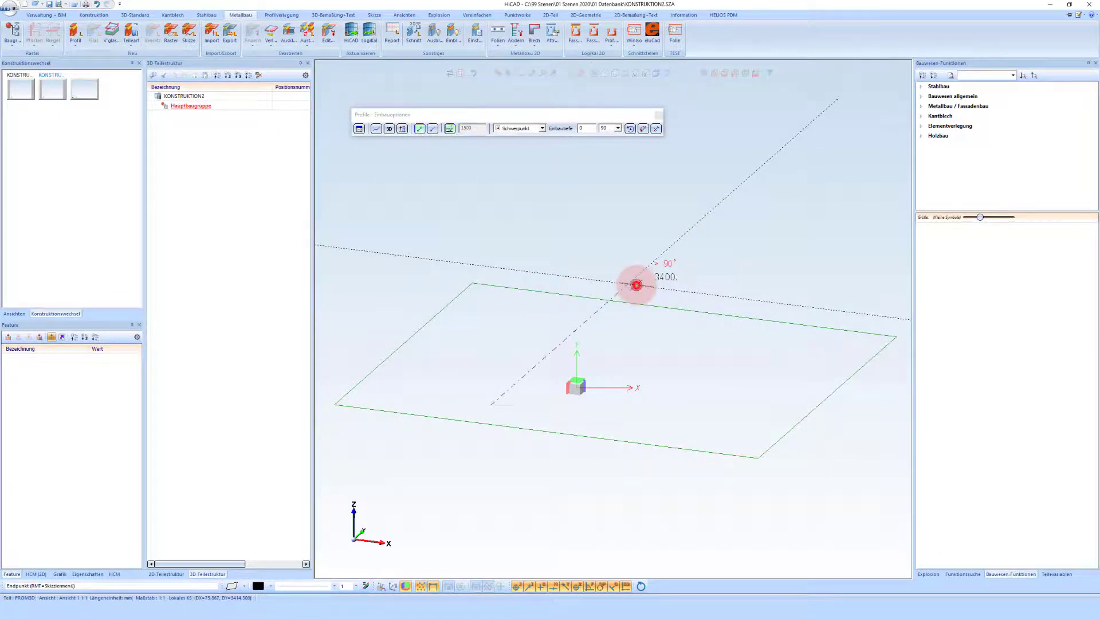
left_click(636, 285)
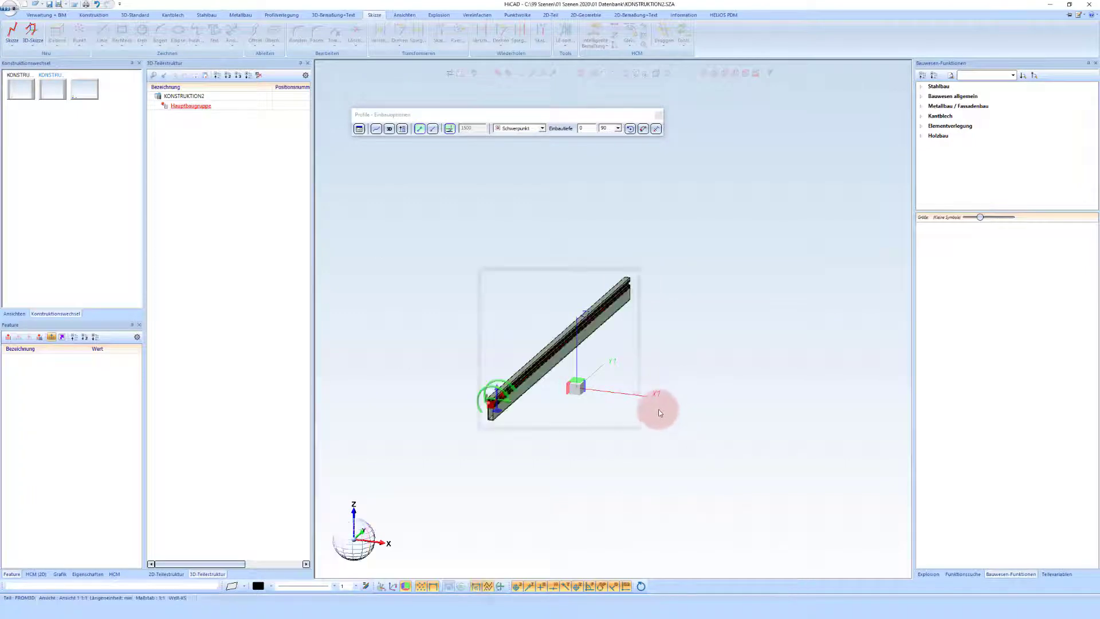
scroll(504, 401, "up", 5)
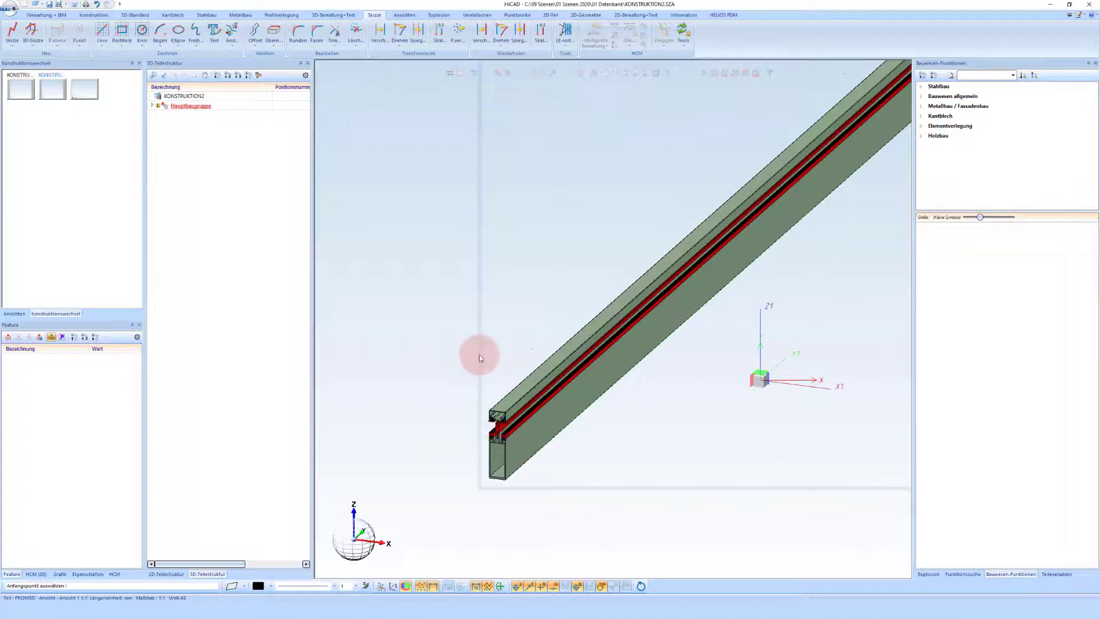
Step: Start a LogiKal window/door profile combination and choose the series Schüco AWS 75 BC.HI+AWS 75 BS.HI+AWS 75 BS.SI
left_click(248, 16)
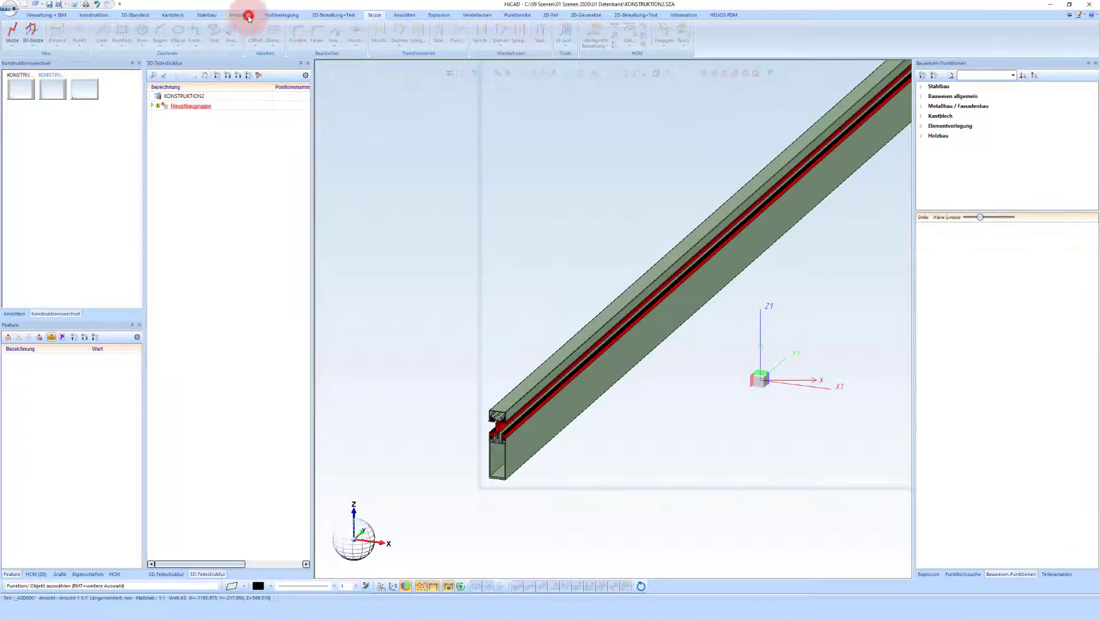
left_click(75, 41)
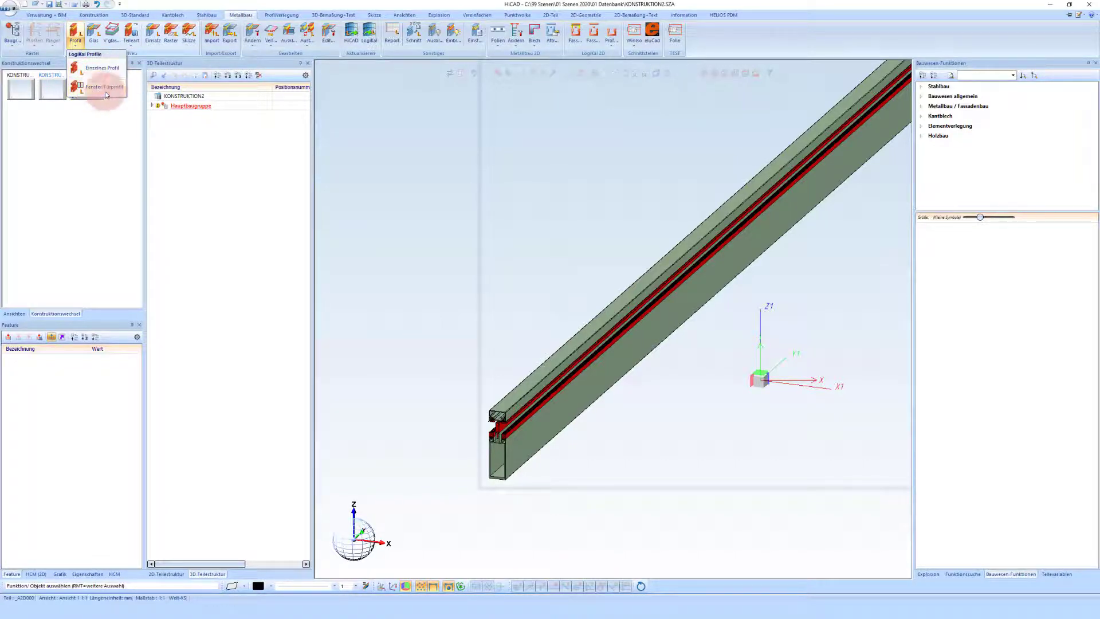
left_click(101, 92)
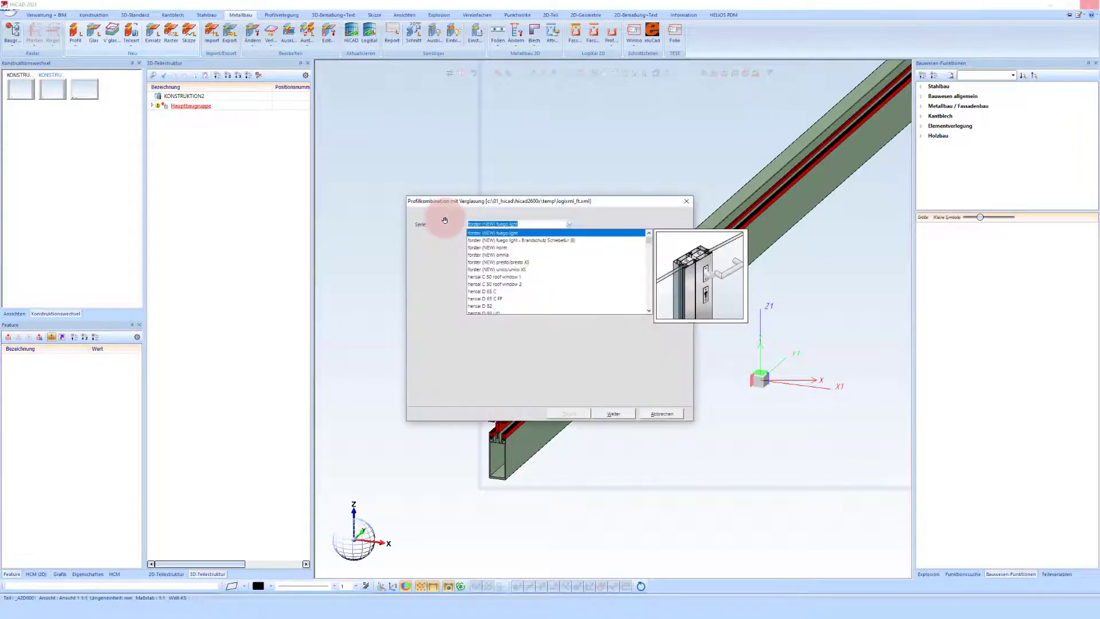
type("aws")
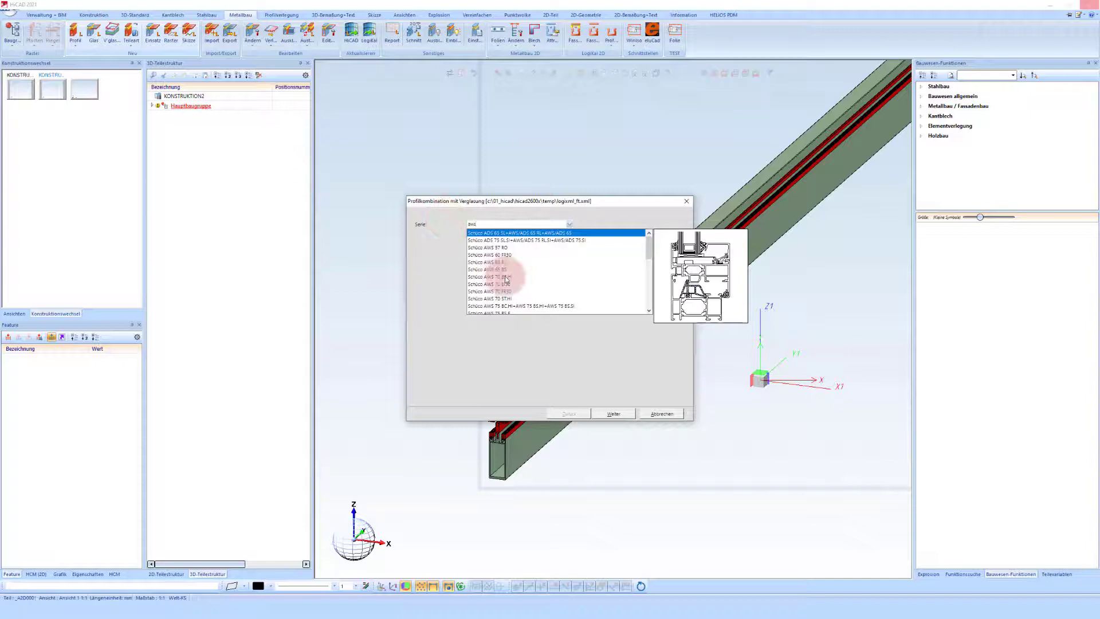
left_click(512, 306)
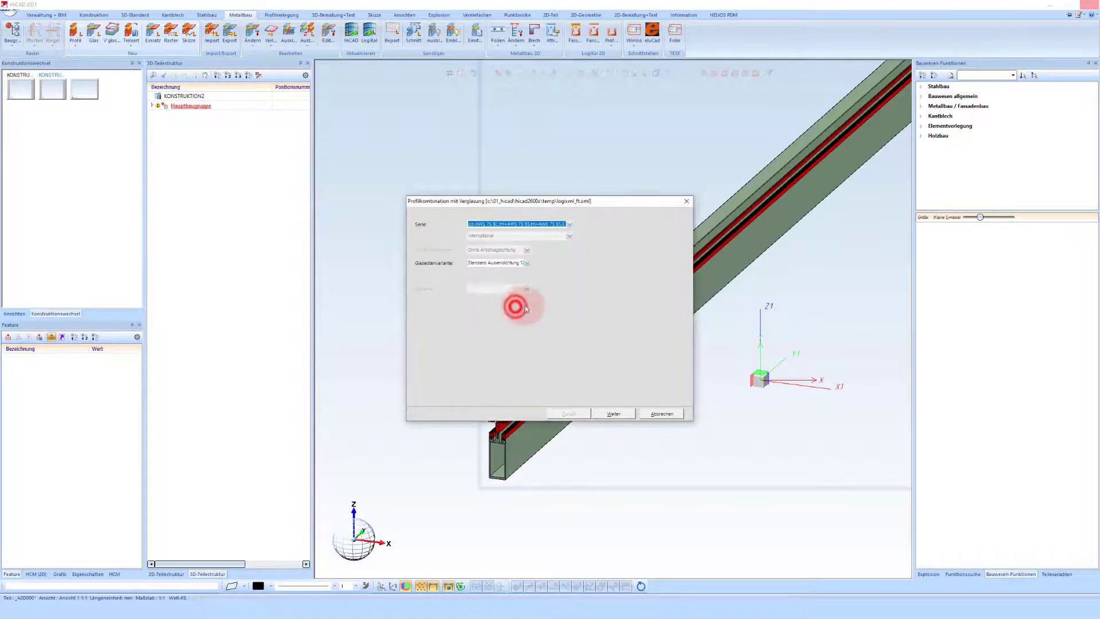
Step: Choose glazing bead variant Typ I and continue to the insert settings
left_click(526, 267)
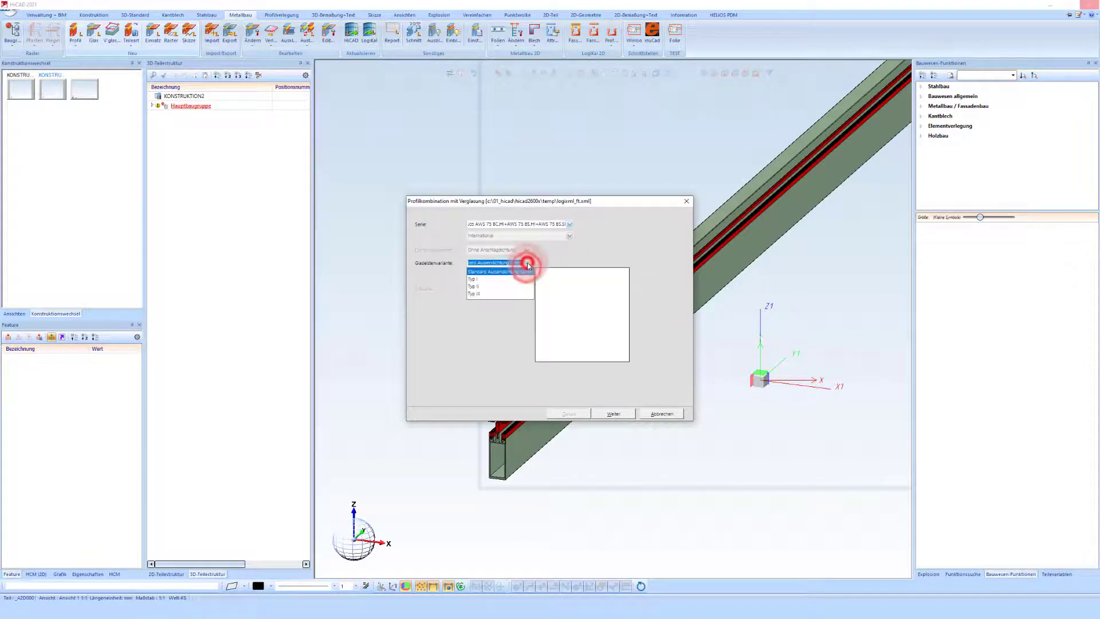
left_click(484, 279)
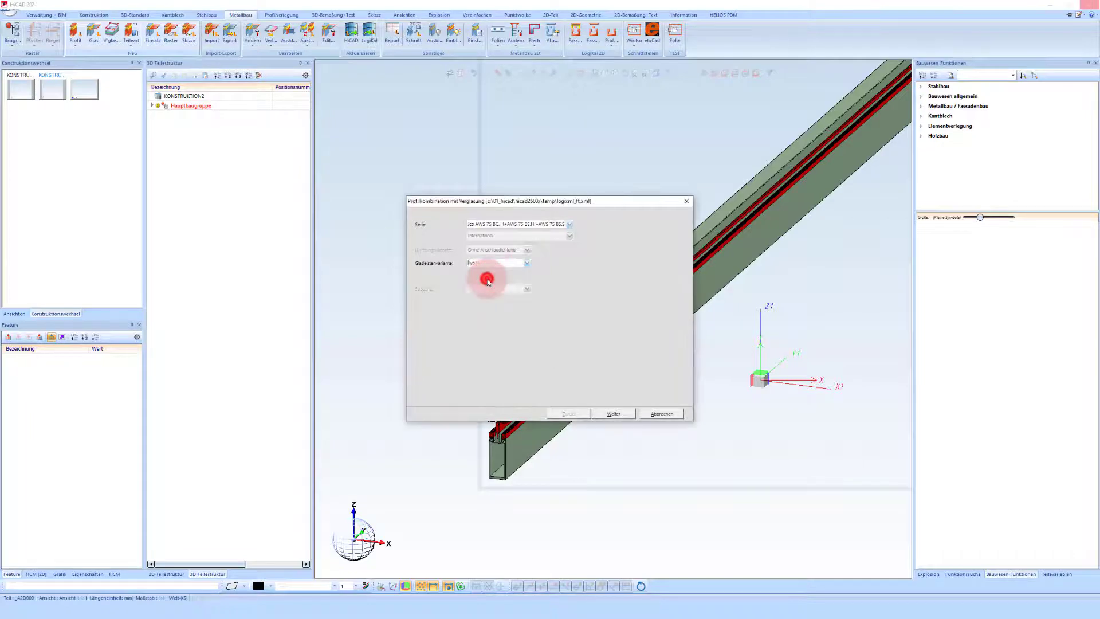
left_click(621, 412)
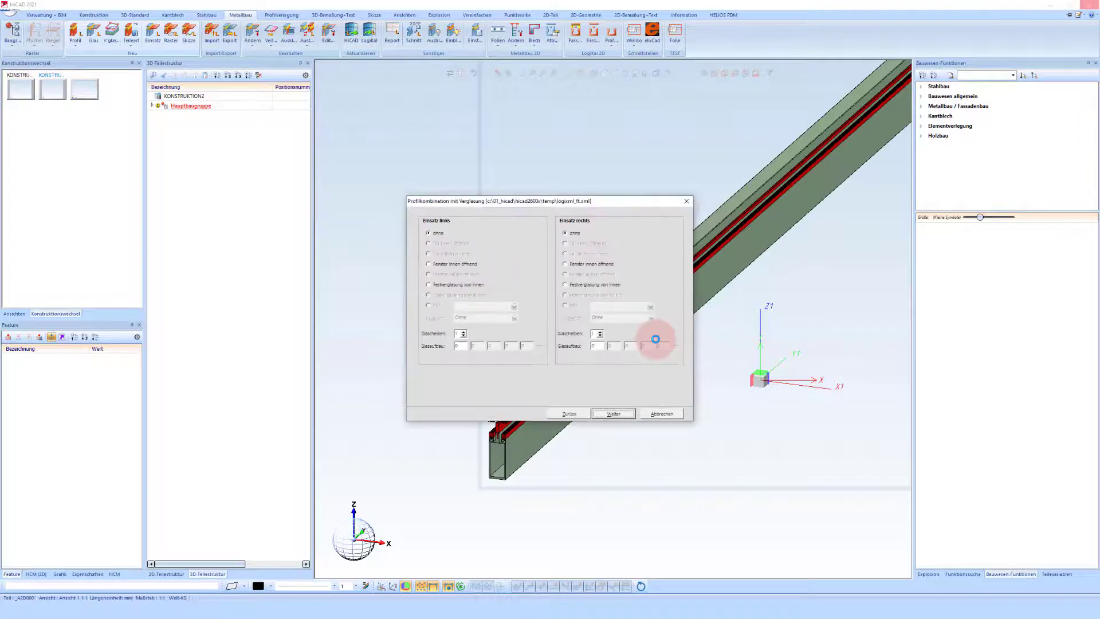
Step: Set the left insert to Fenster innen öffnend and the right one to Festverglasung von innen, each with 32 mm glass
left_click(450, 265)
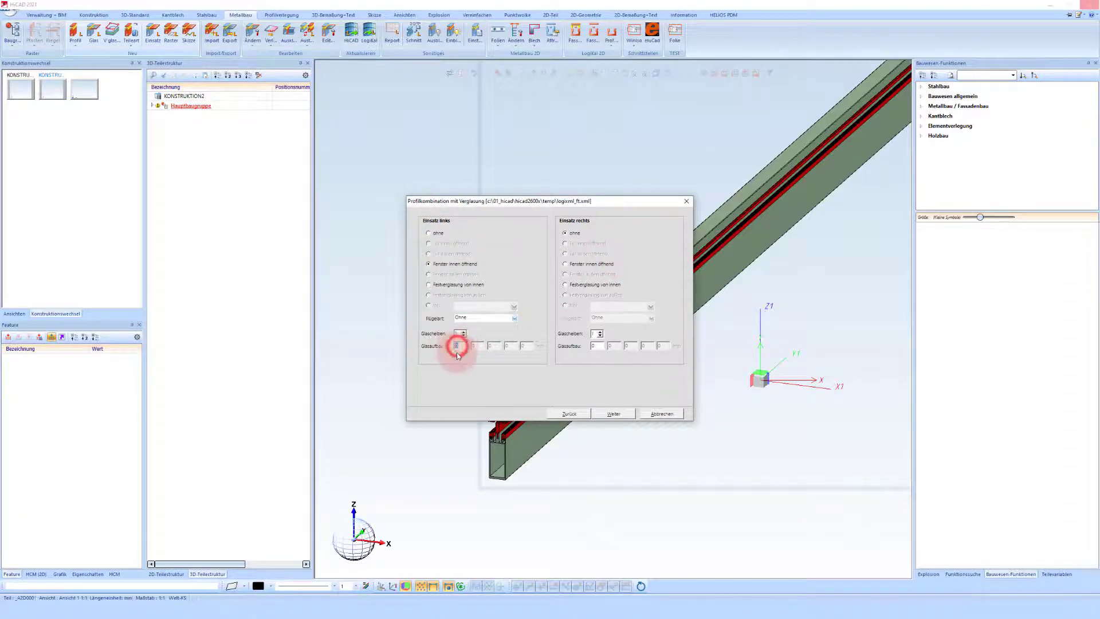
type("32")
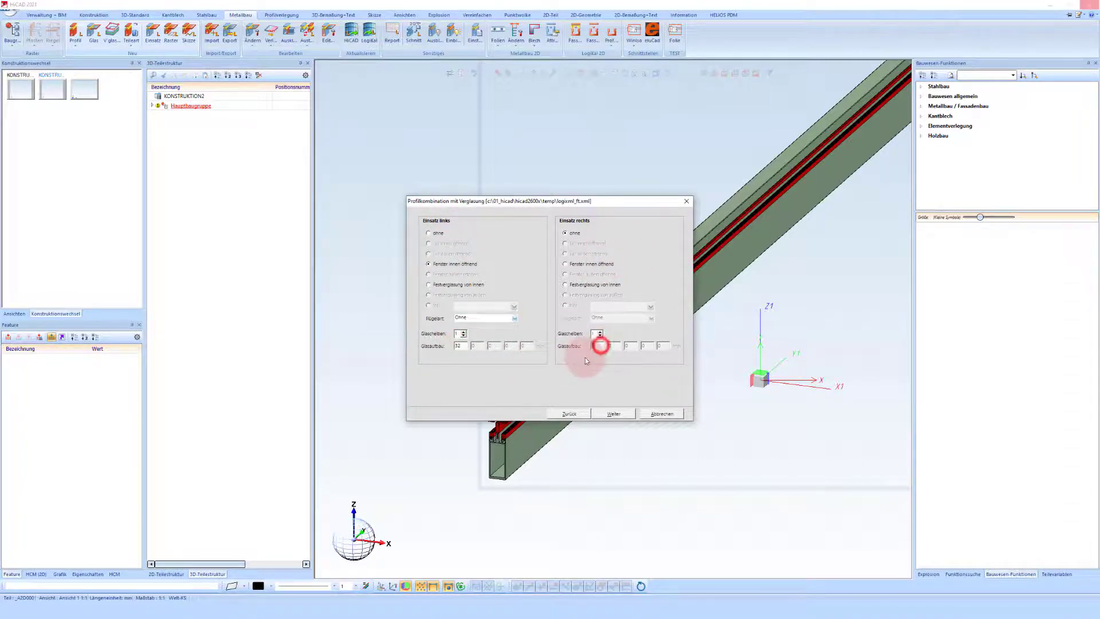
type("32")
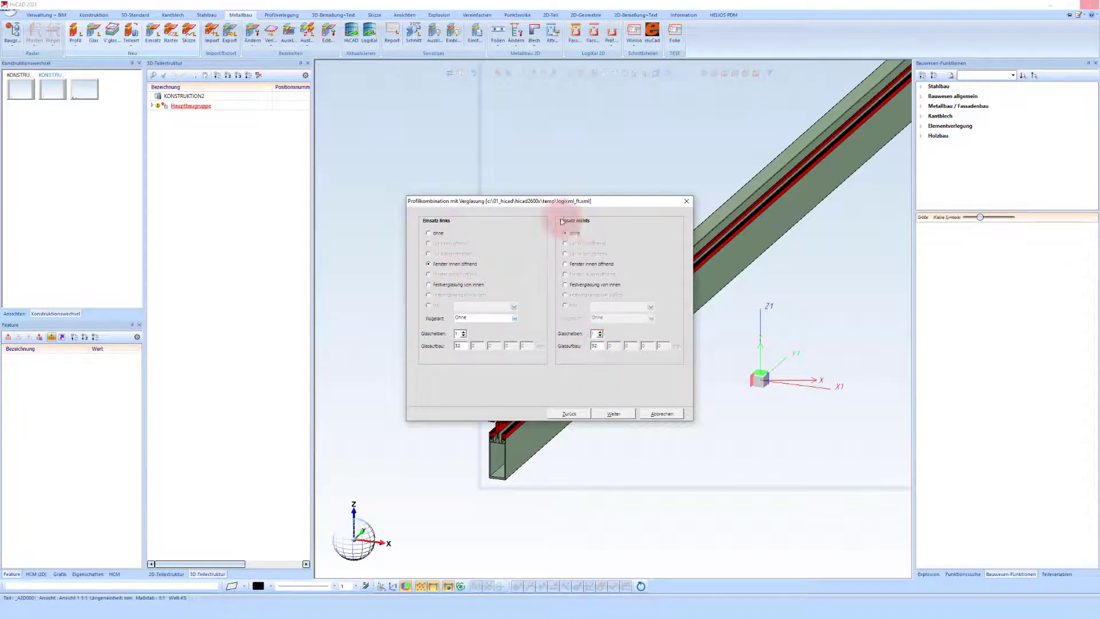
left_click(578, 284)
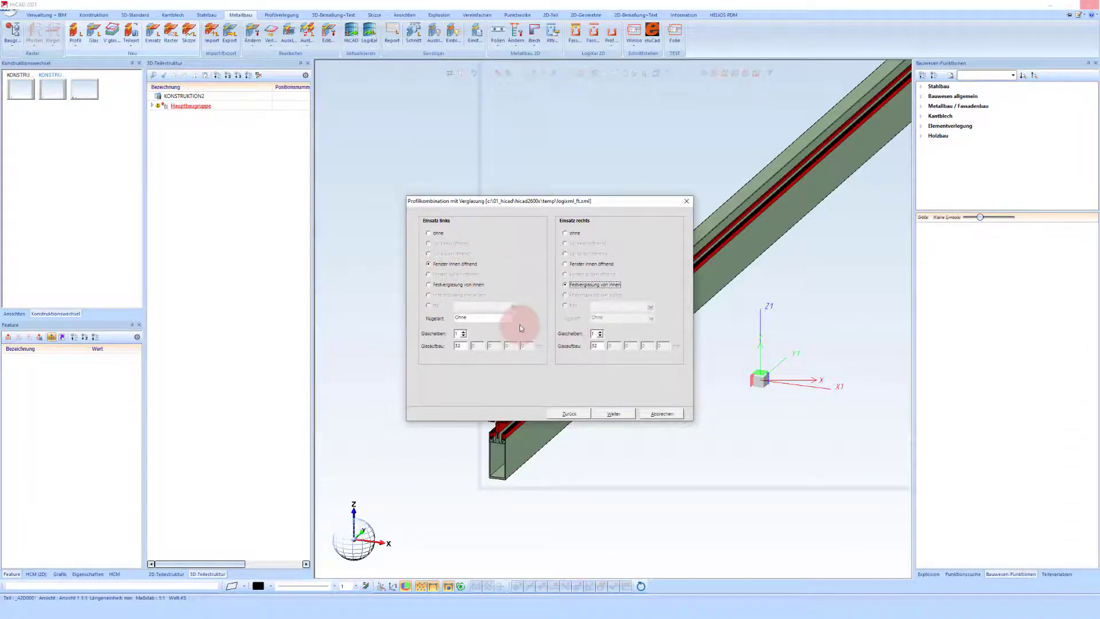
left_click(493, 319)
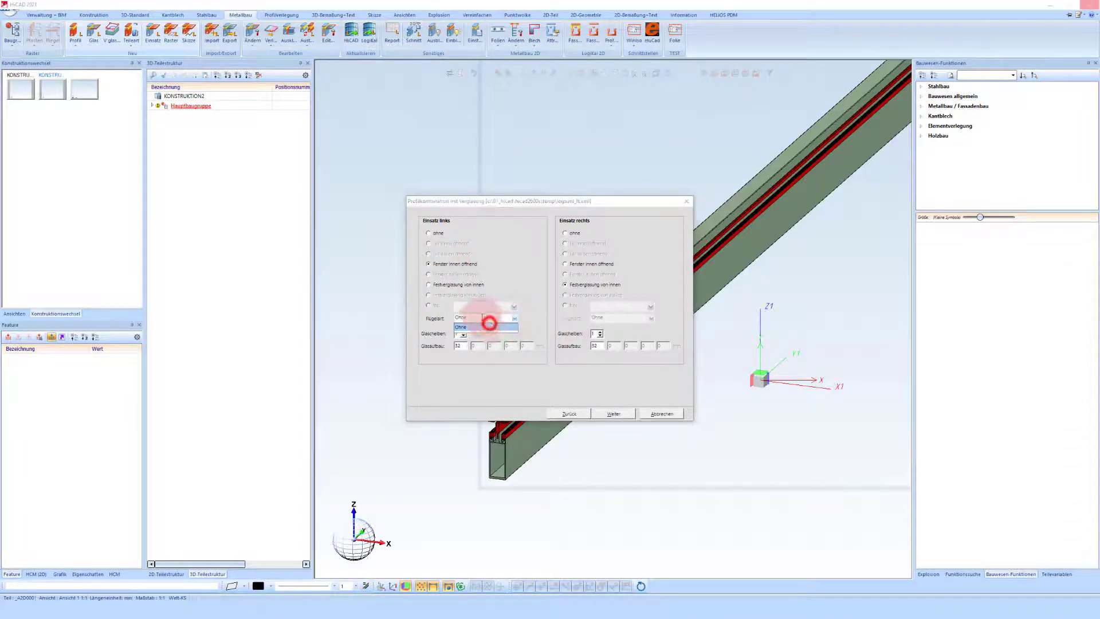
left_click(450, 285)
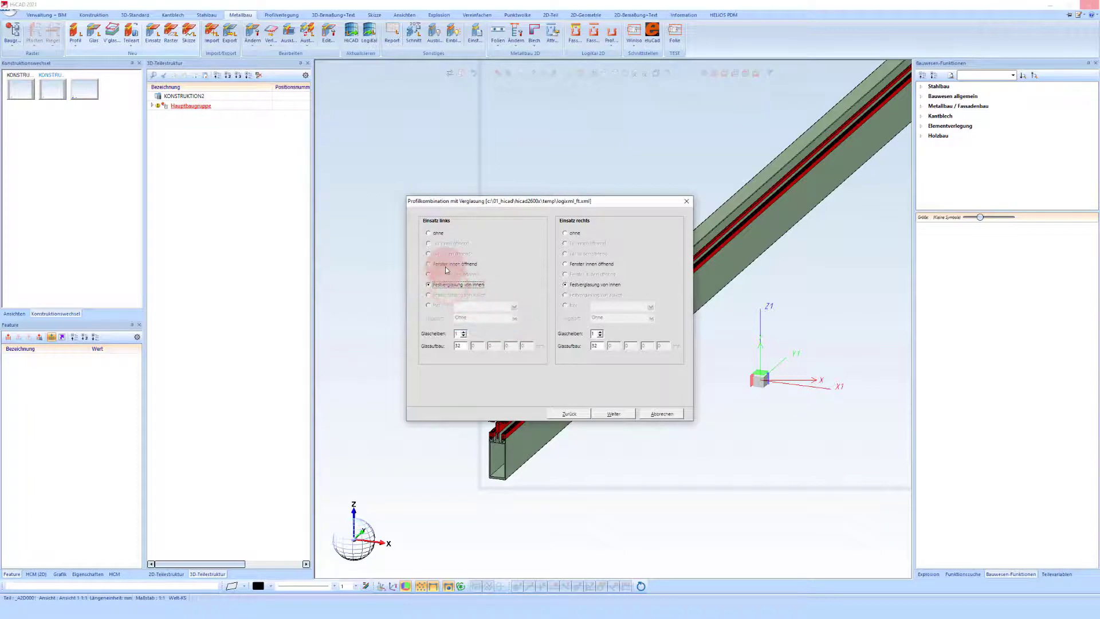
left_click(451, 266)
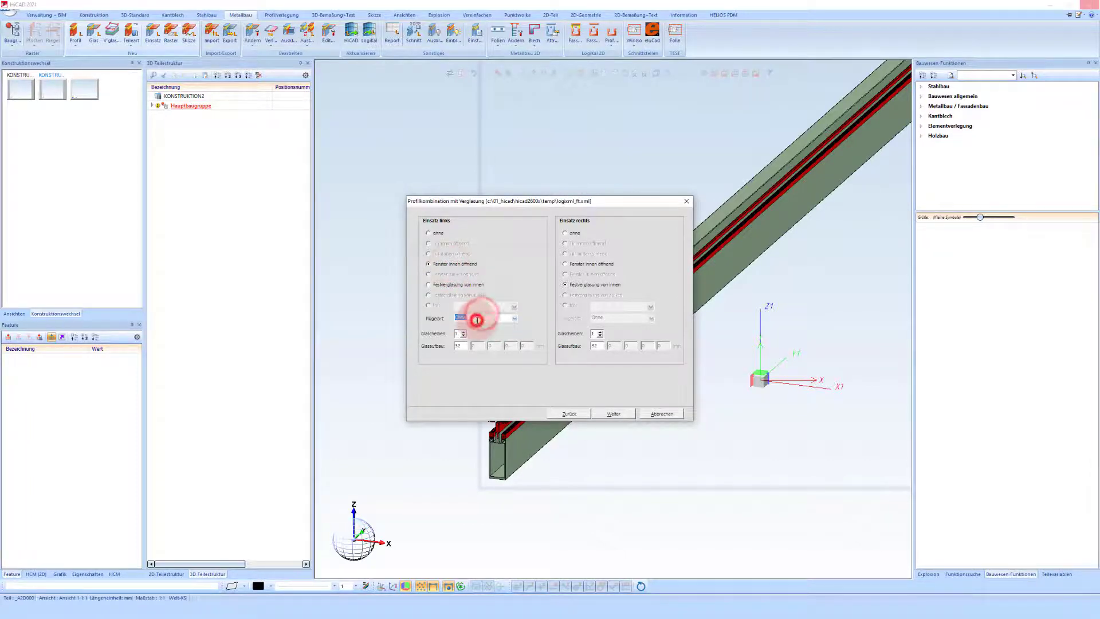
Step: Confirm the insert settings and select base profile 366340 (74/155) for the combination
left_click(607, 415)
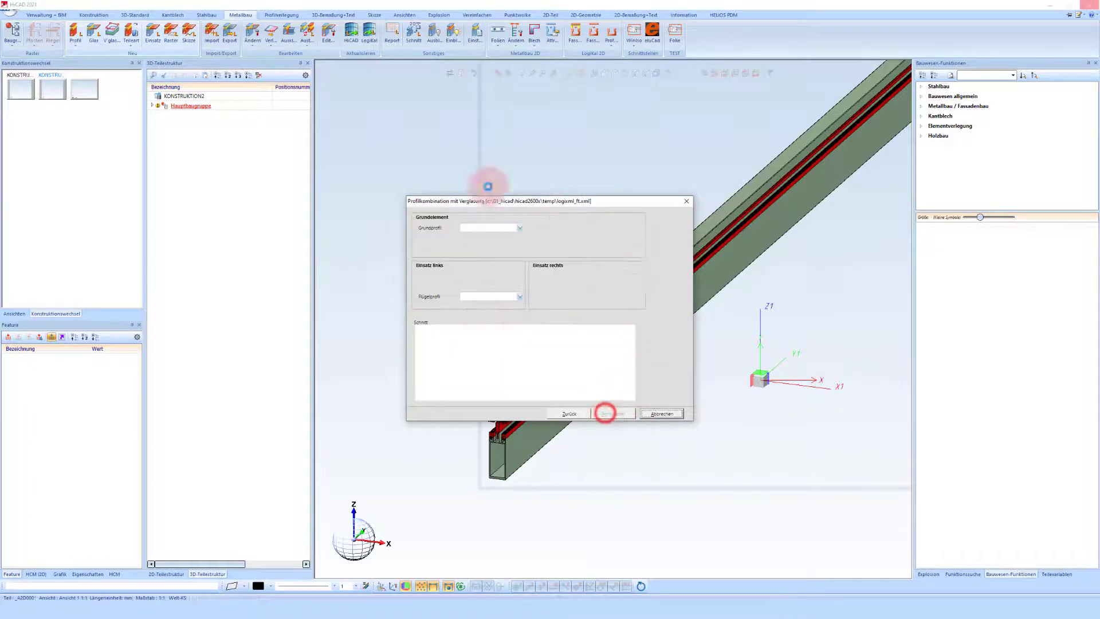
left_click(520, 229)
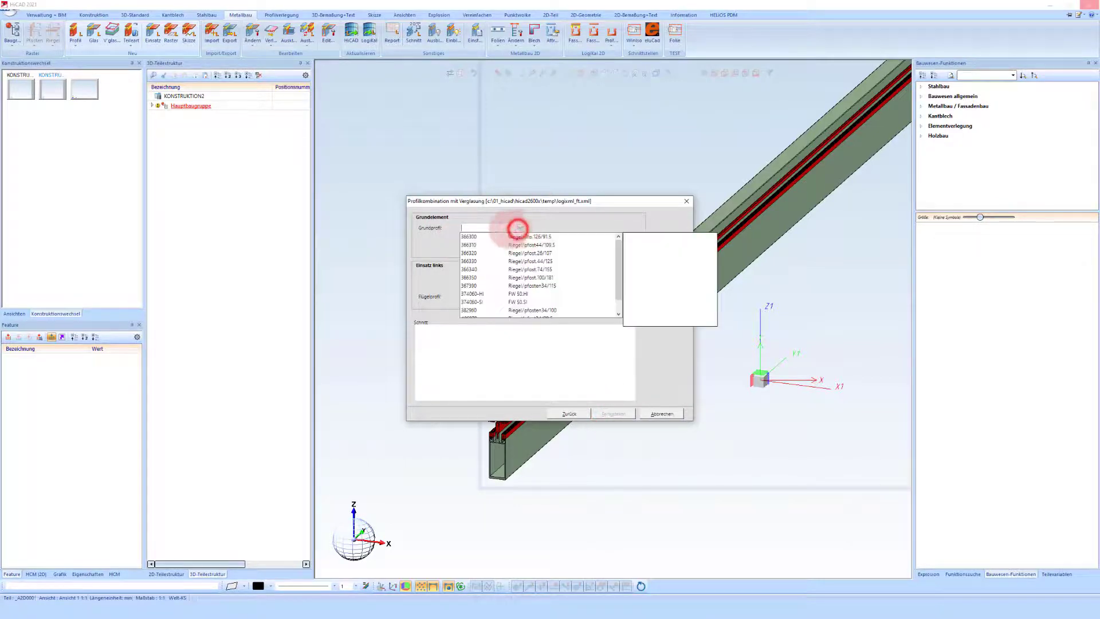
left_click(504, 285)
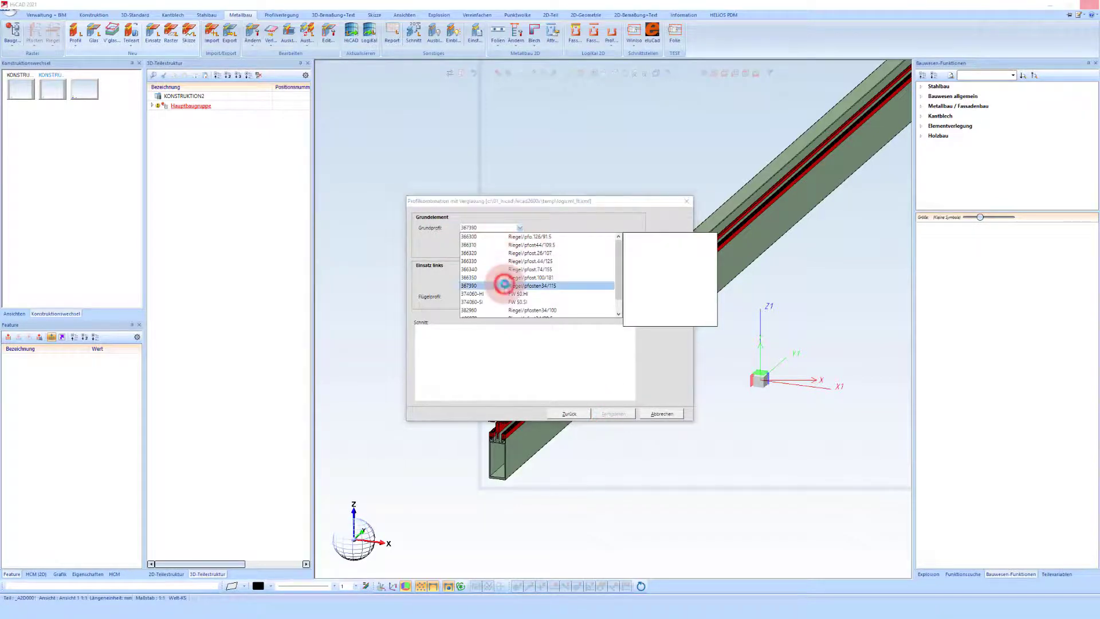
left_click(533, 278)
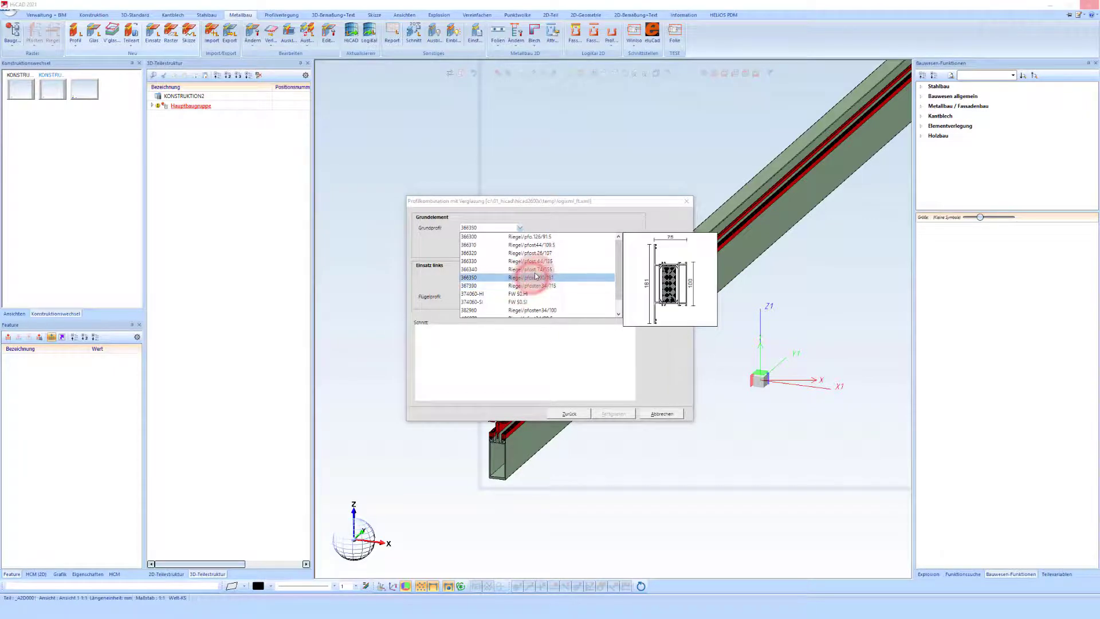
left_click(536, 269)
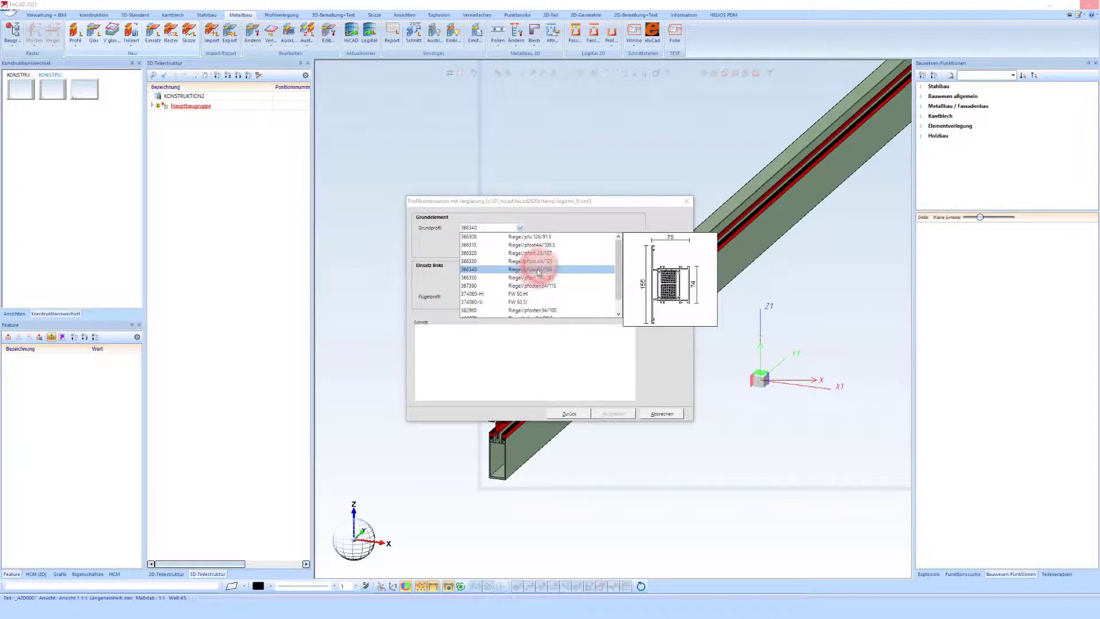
left_click(537, 270)
left_click(468, 229)
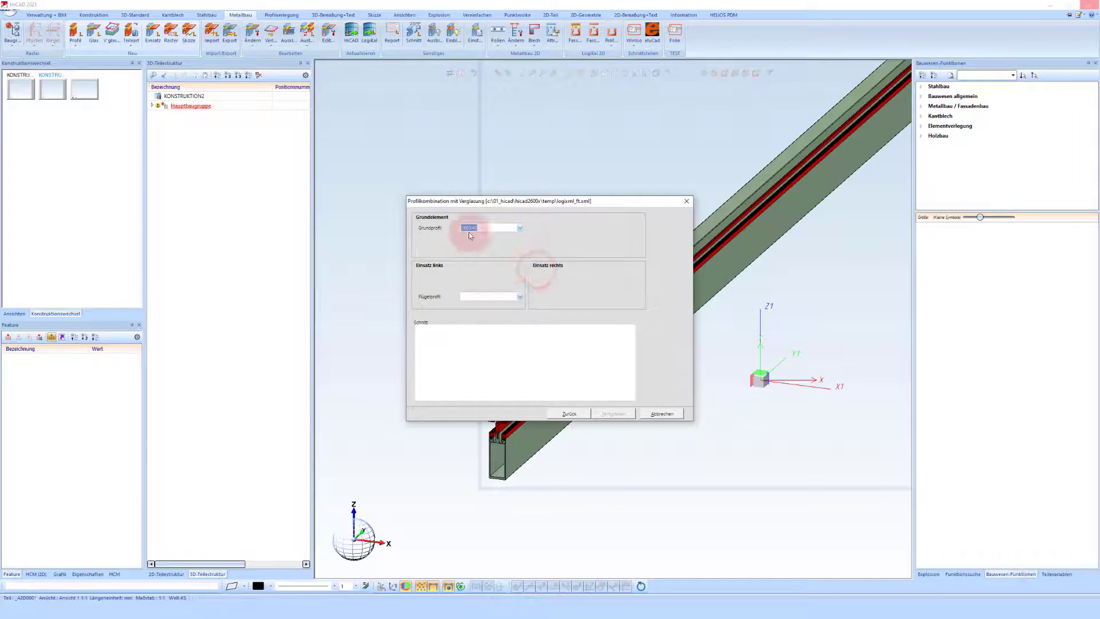
Step: Choose a sash profile for the left insert and finish the window combination
left_click(520, 298)
left_click(521, 331)
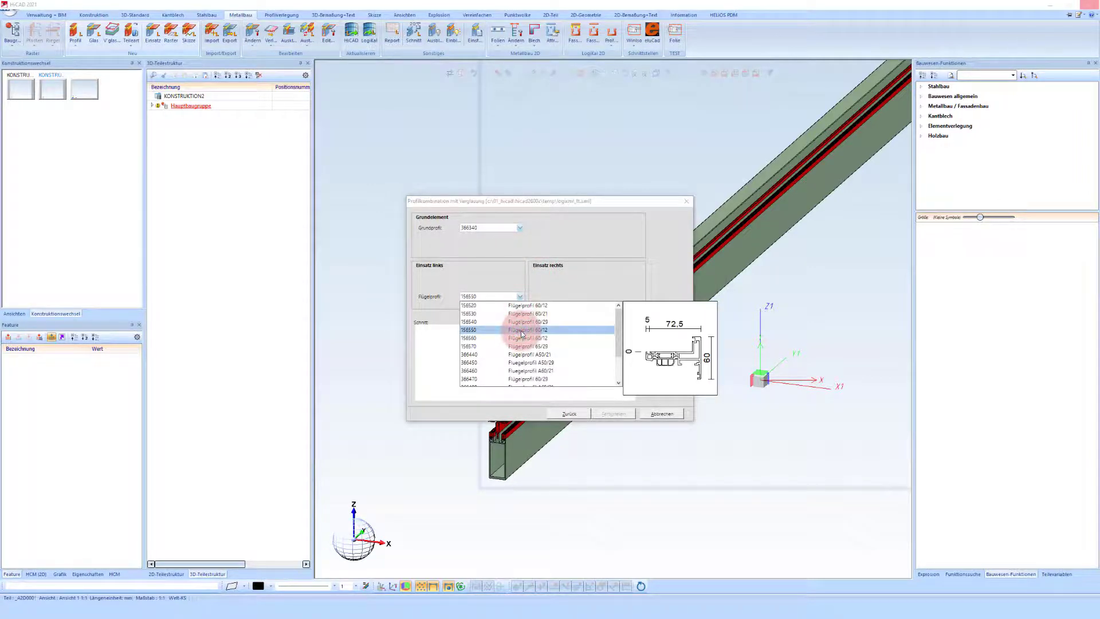
scroll(523, 335, "down", 2)
left_click(525, 340)
left_click(524, 380)
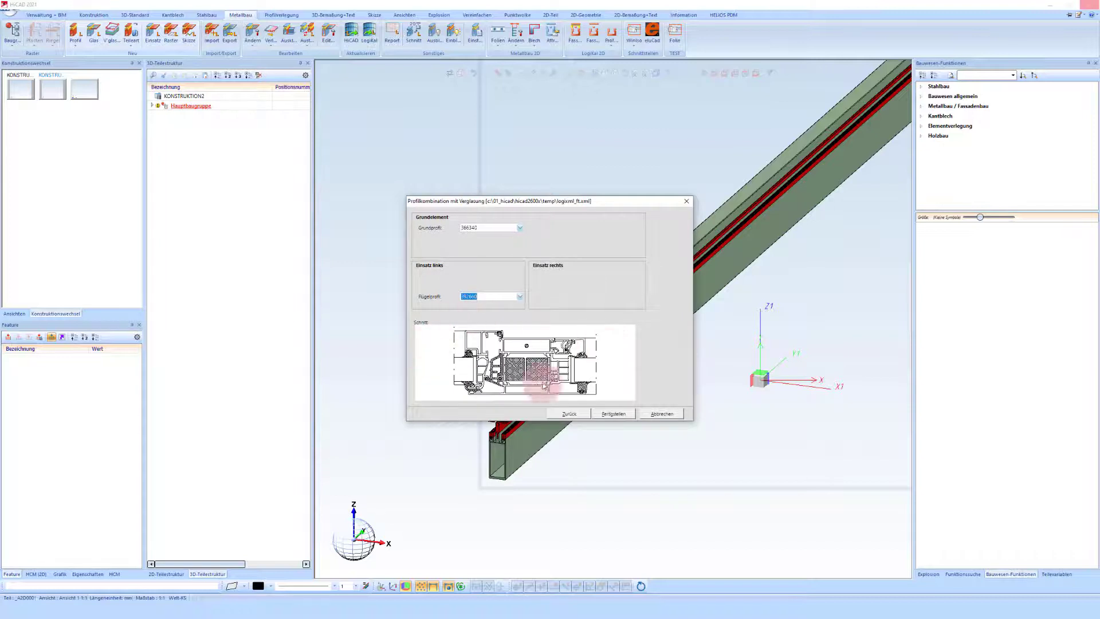
left_click(612, 415)
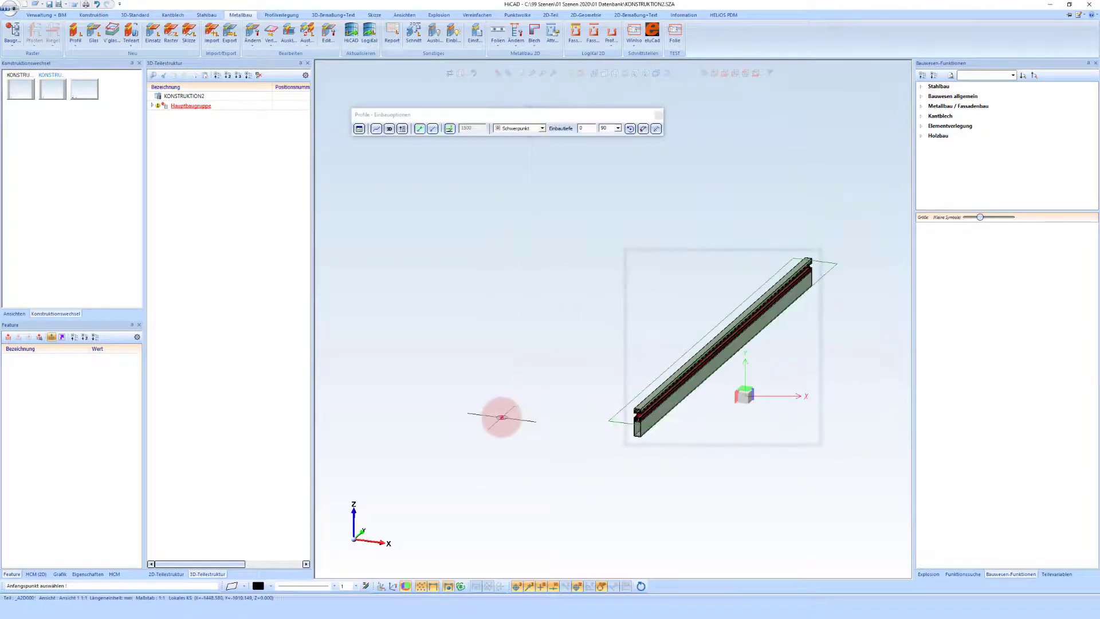
Step: Place the window profile by start and end point beside the facade post, parallel to it, and check its cross-section
left_click(501, 417)
left_click(657, 296)
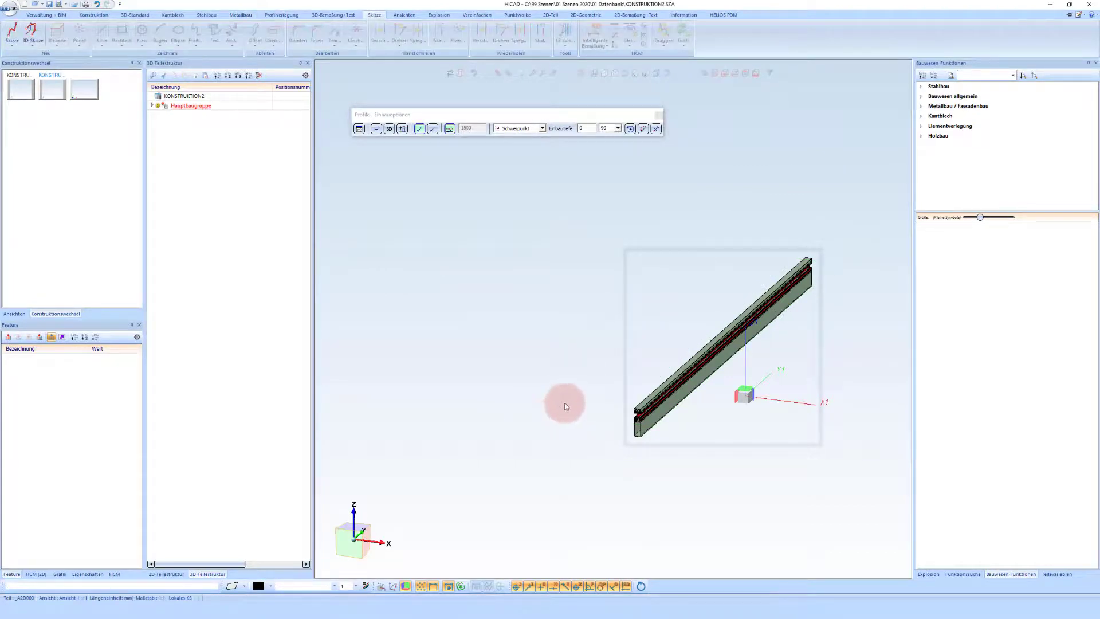
left_click(565, 406)
scroll(498, 418, "up", 6)
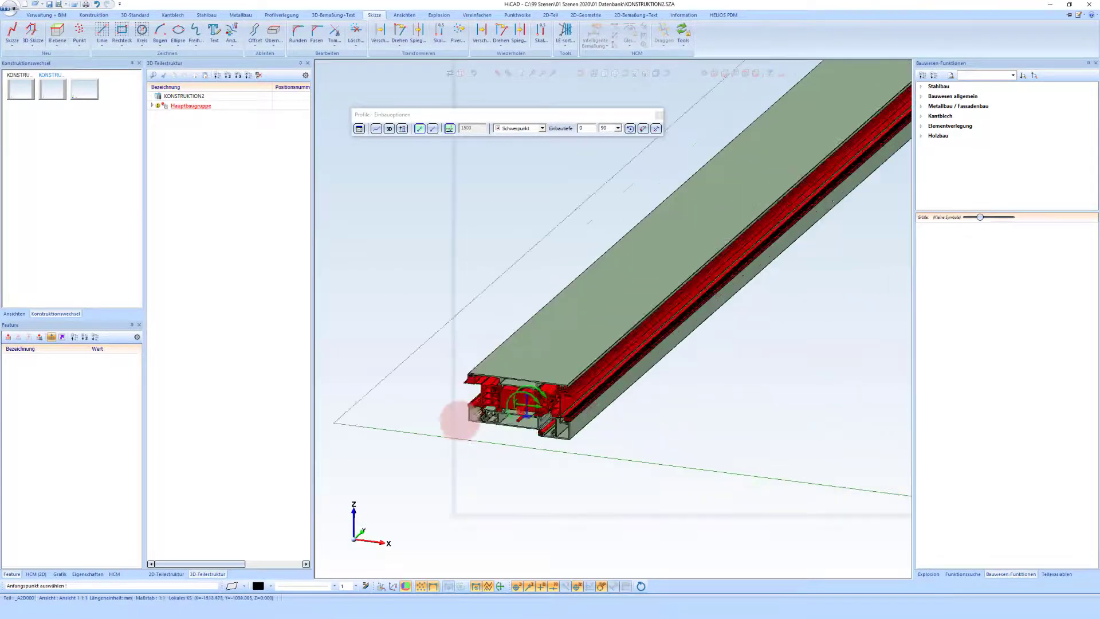
middle_click(571, 434)
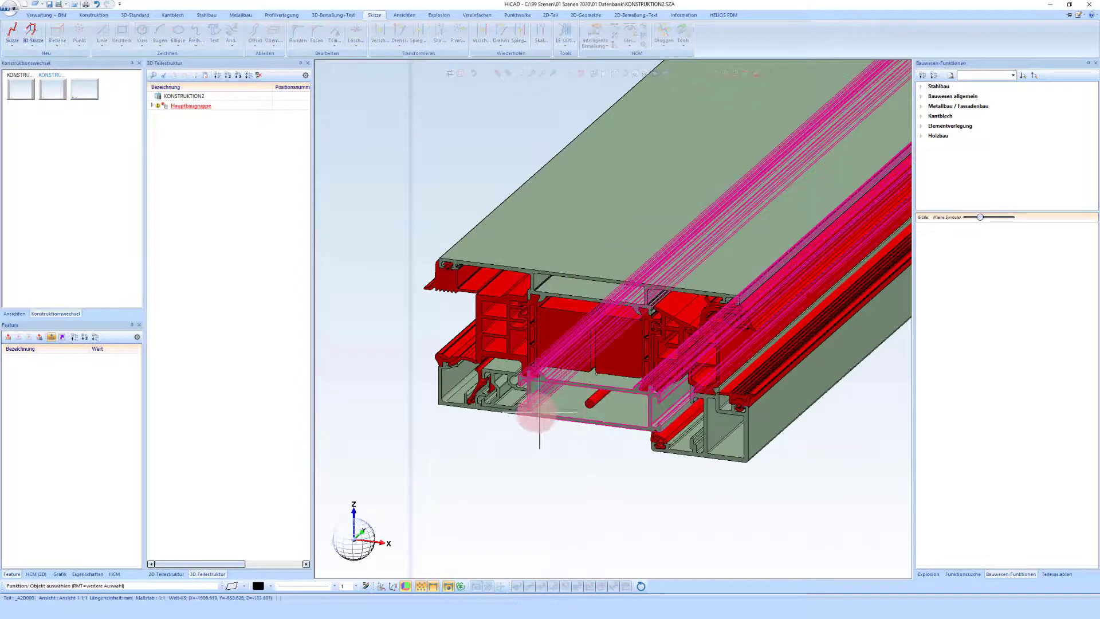
scroll(523, 434, "down", 8)
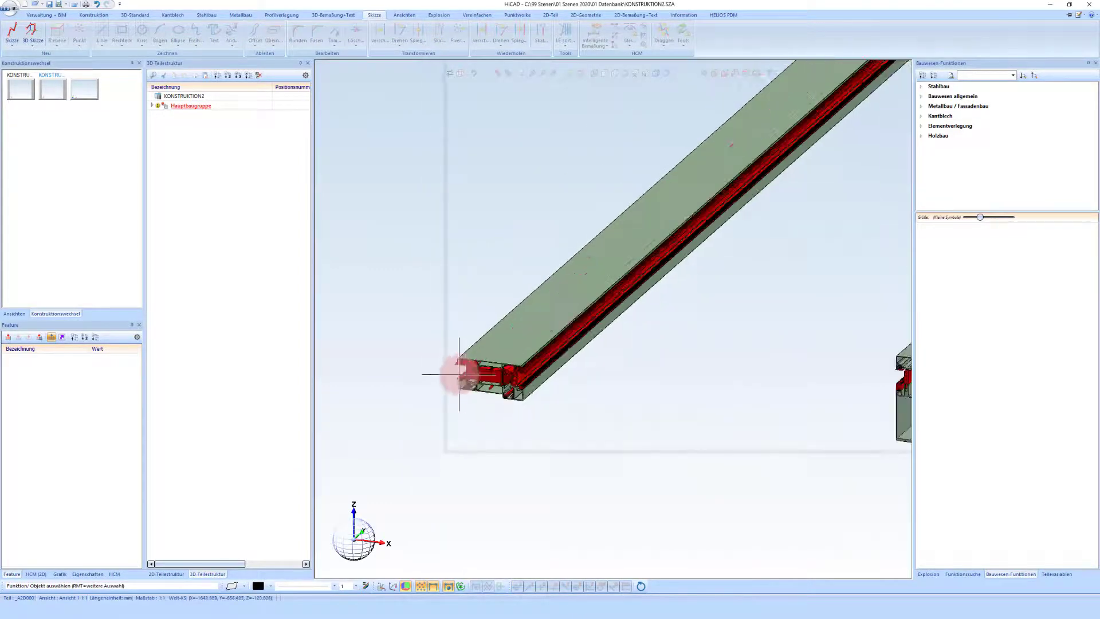
Step: Insert two more facade profiles based on the existing post, one 1500 mm long at 0° from its far end and one continuing at -90°
left_click(695, 356)
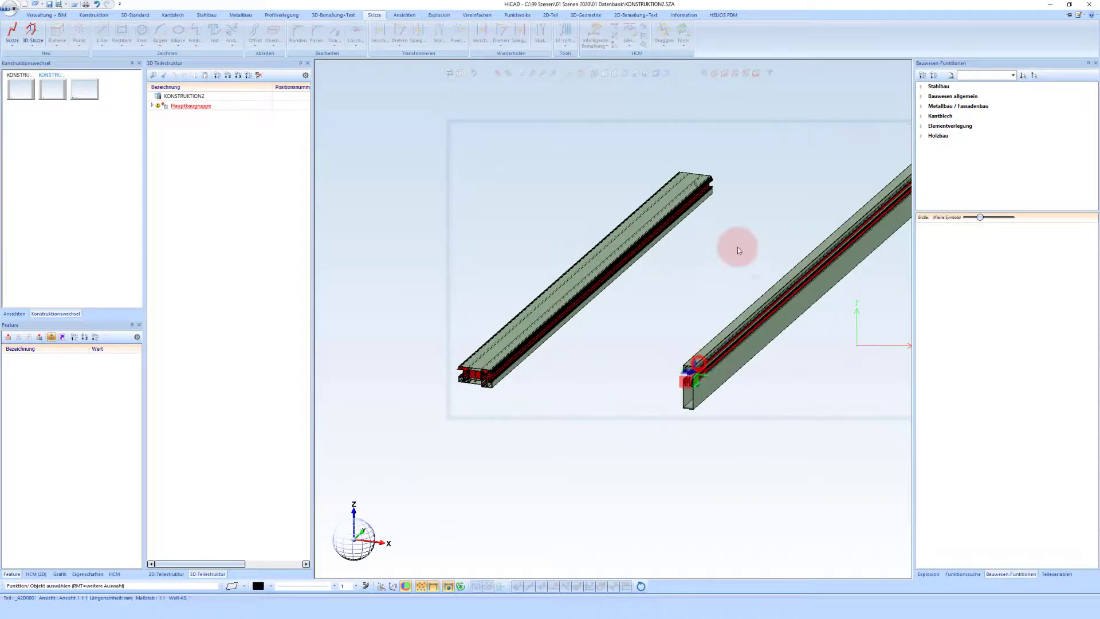
scroll(543, 369, "down", 3)
scroll(651, 364, "up", 3)
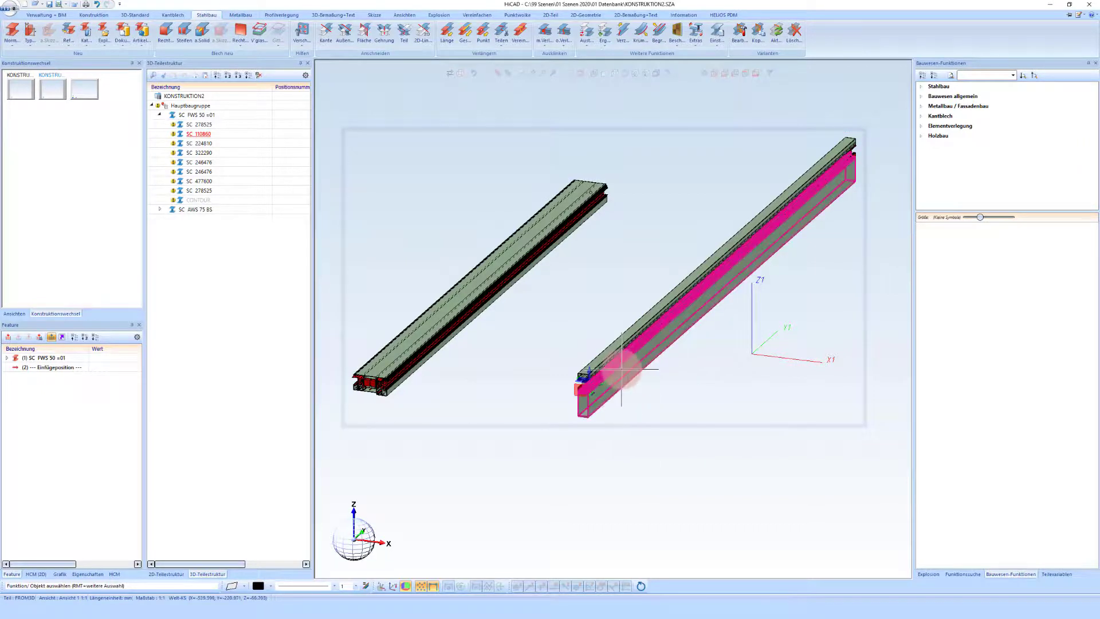
right_click(622, 370)
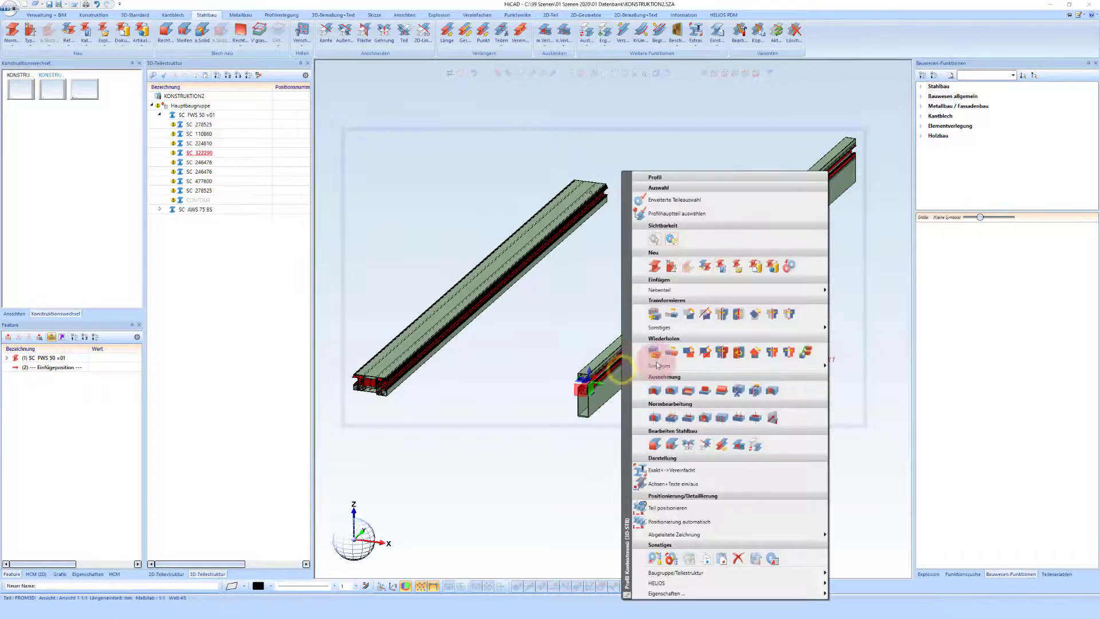
left_click(702, 263)
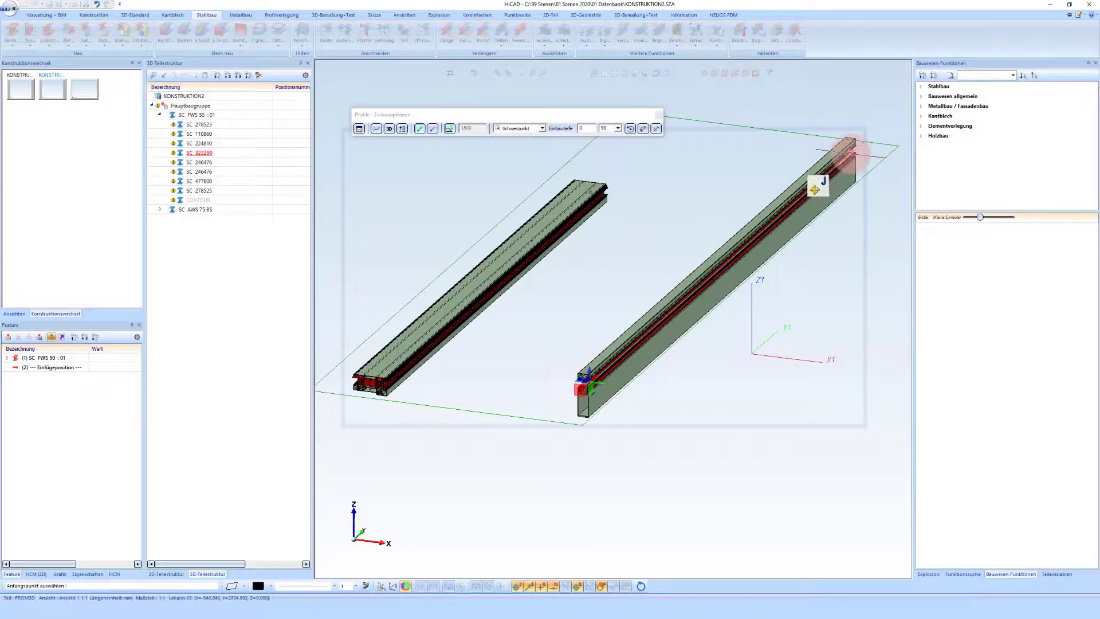
scroll(851, 153, "down", 5)
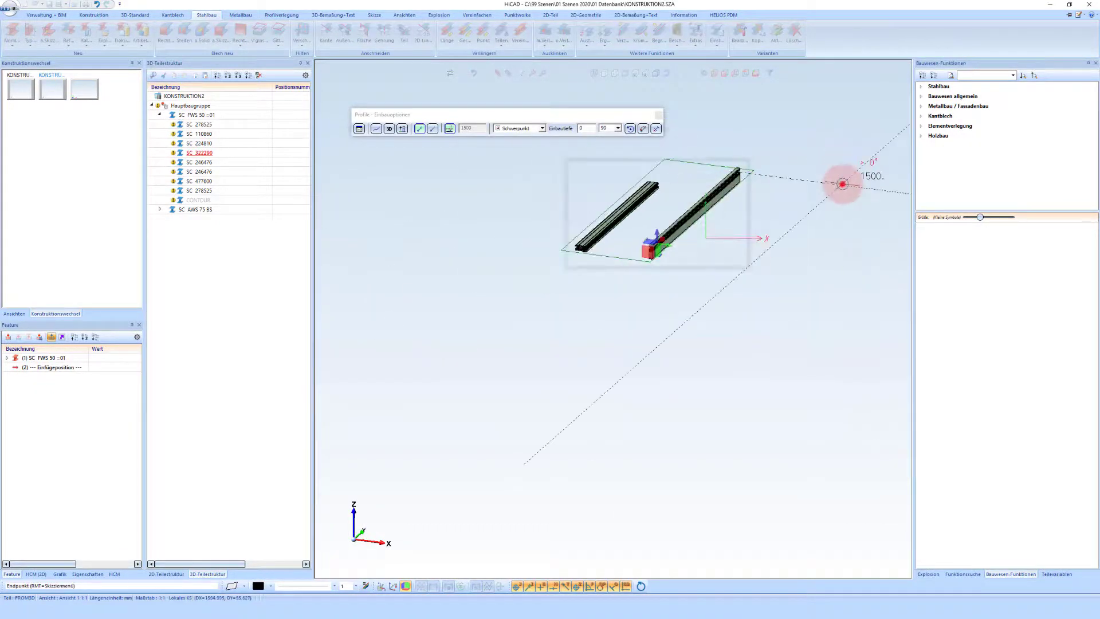
left_click(842, 185)
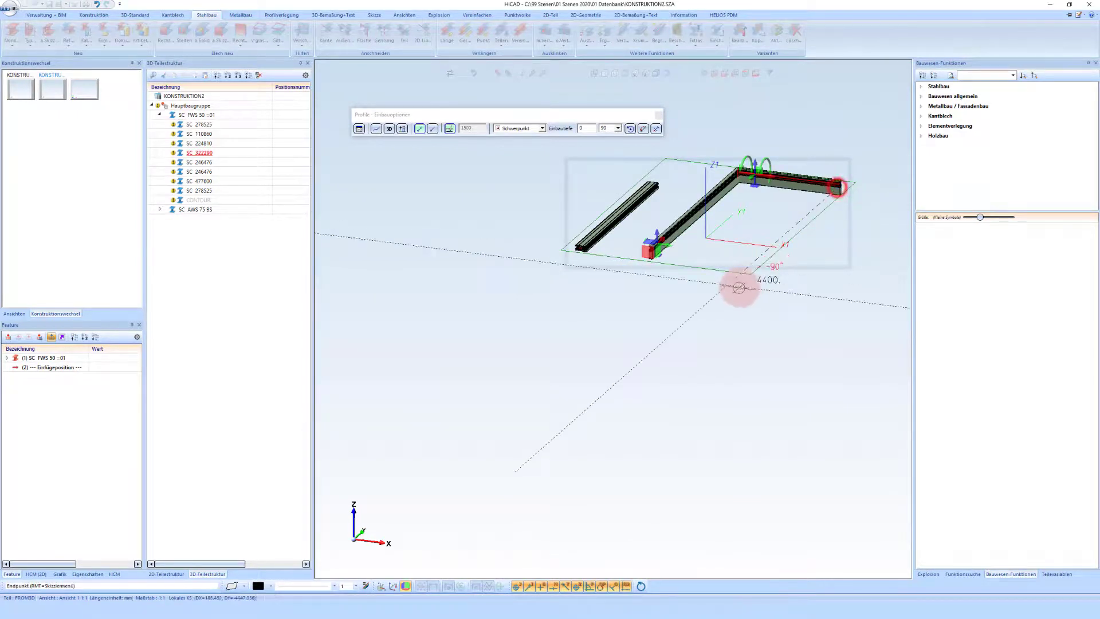
left_click(746, 281)
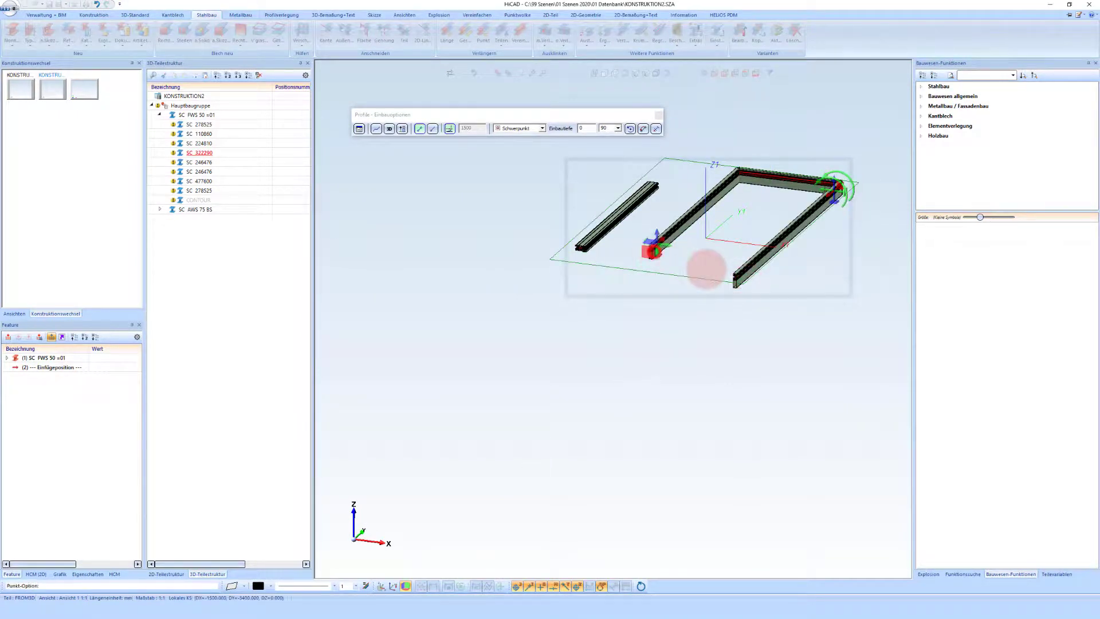
Step: Close the facade frame with one more profile running to the open end of the last facade profile
left_click(736, 280)
scroll(802, 269, "up", 3)
scroll(747, 221, "up", 1)
middle_click(751, 211)
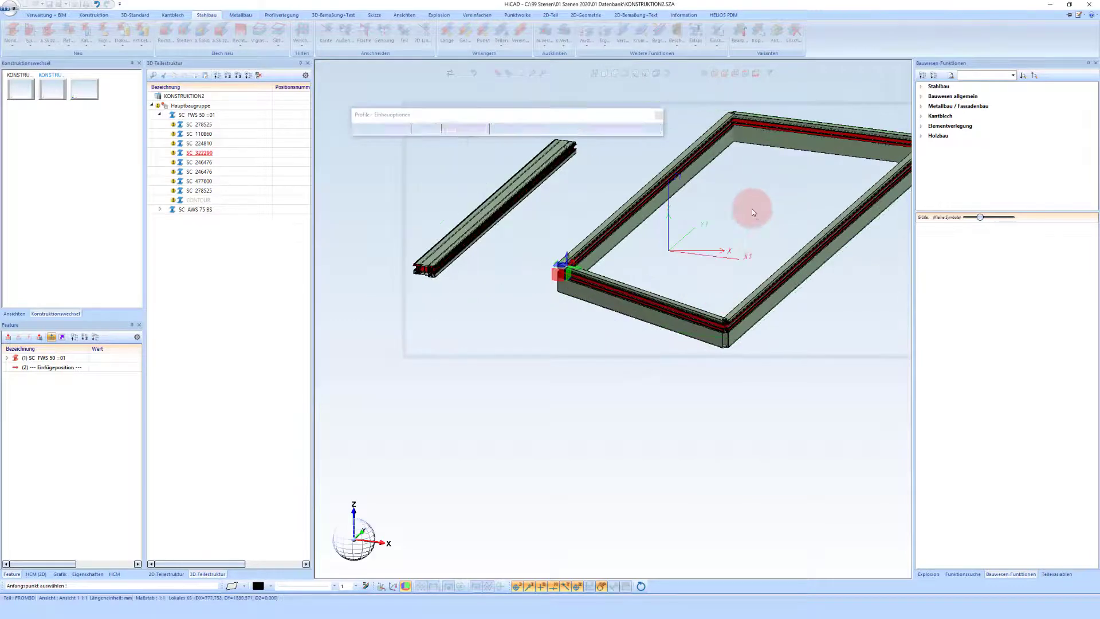
Step: Examine the uncut front corner of the facade frame and expand the parts of the AWS 75 window profile
scroll(566, 299, "down", 1)
scroll(728, 330, "up", 5)
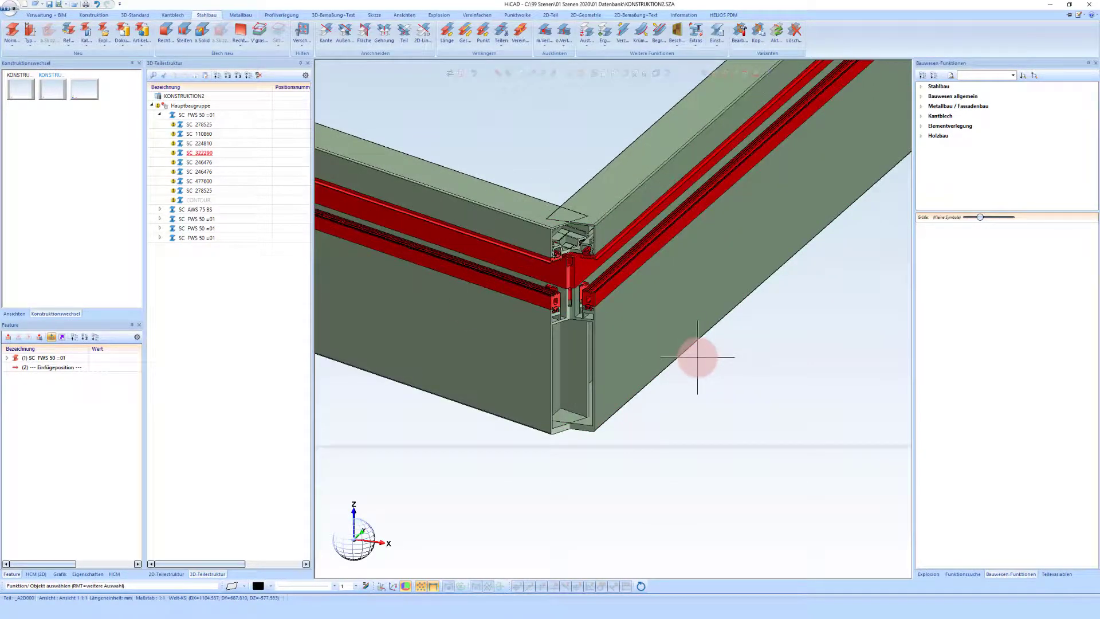
scroll(745, 358, "down", 4)
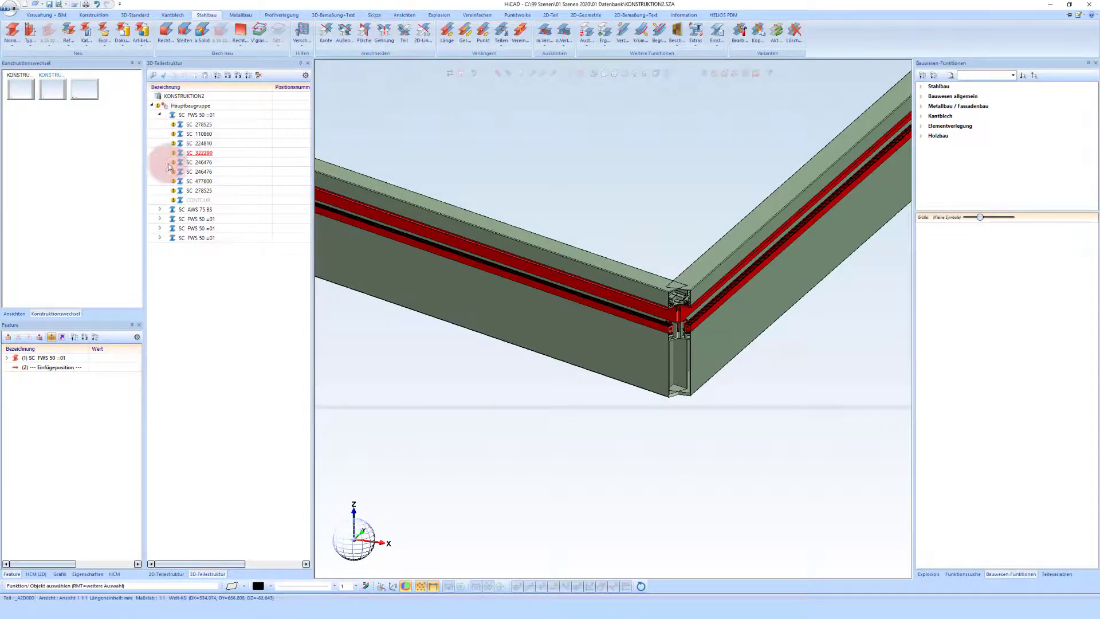
left_click(159, 210)
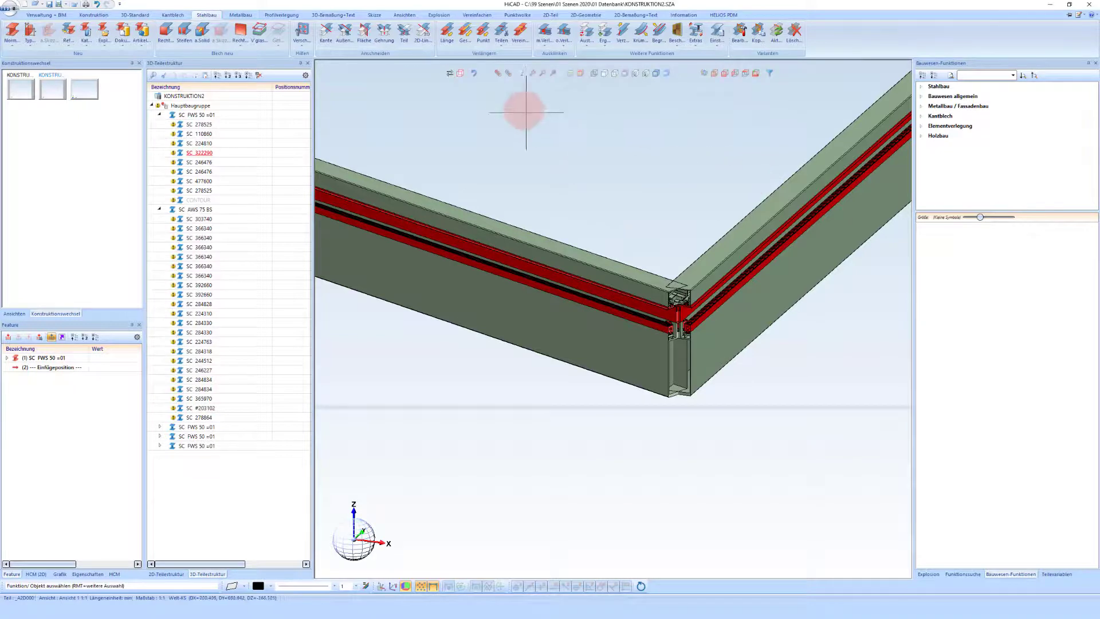
Step: Mitre the two individual base profiles at the front frame corner with a 0 mm gap
left_click(384, 33)
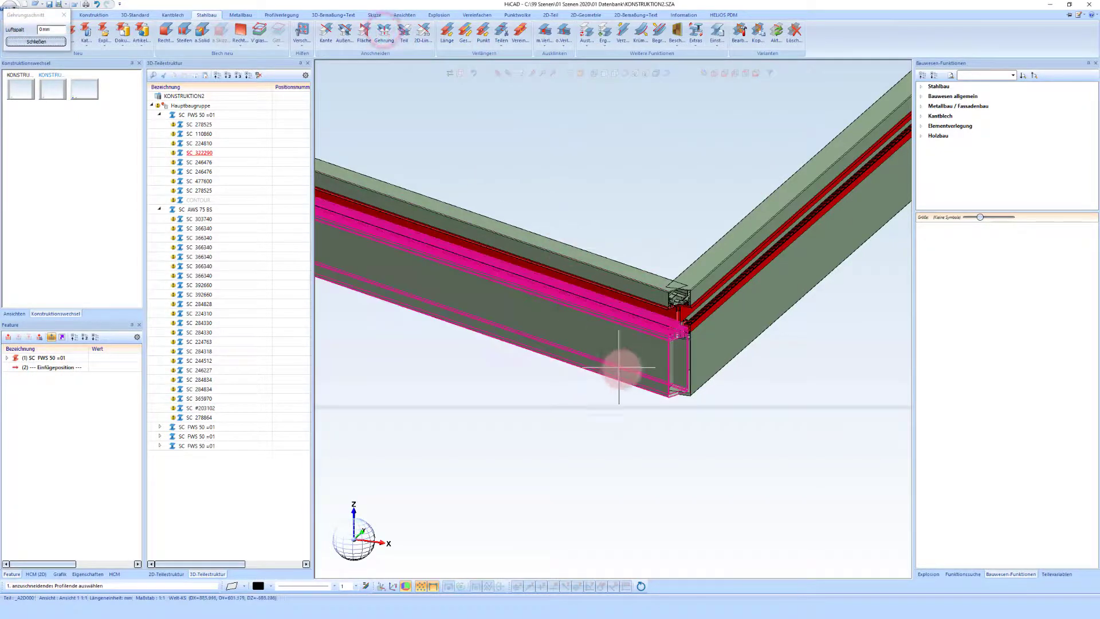
left_click(681, 367)
left_click(734, 344)
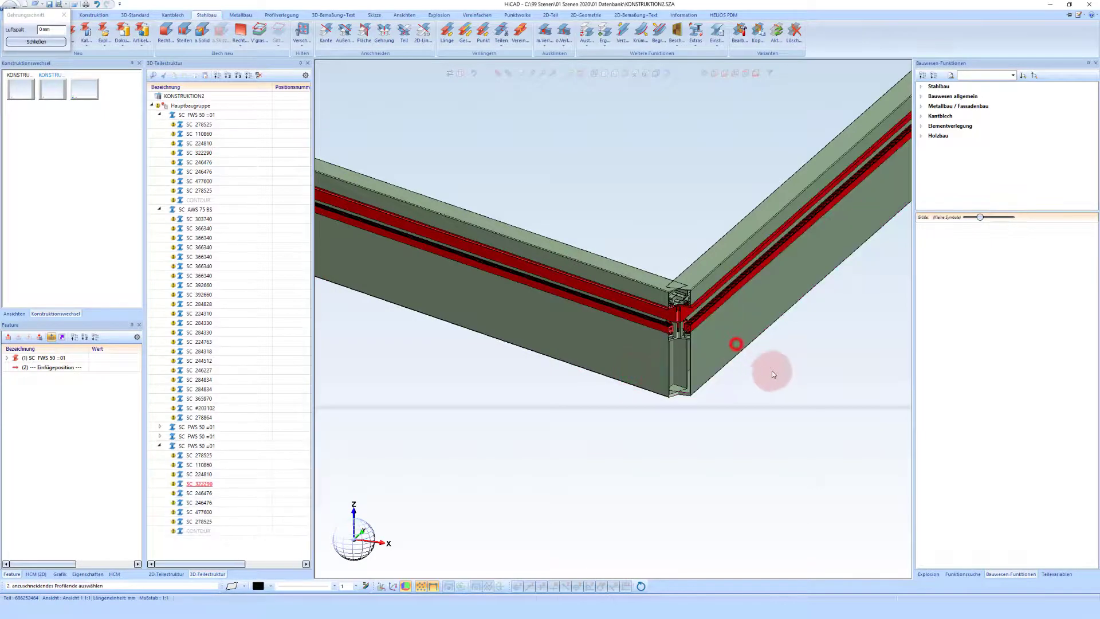
scroll(740, 361, "up", 3)
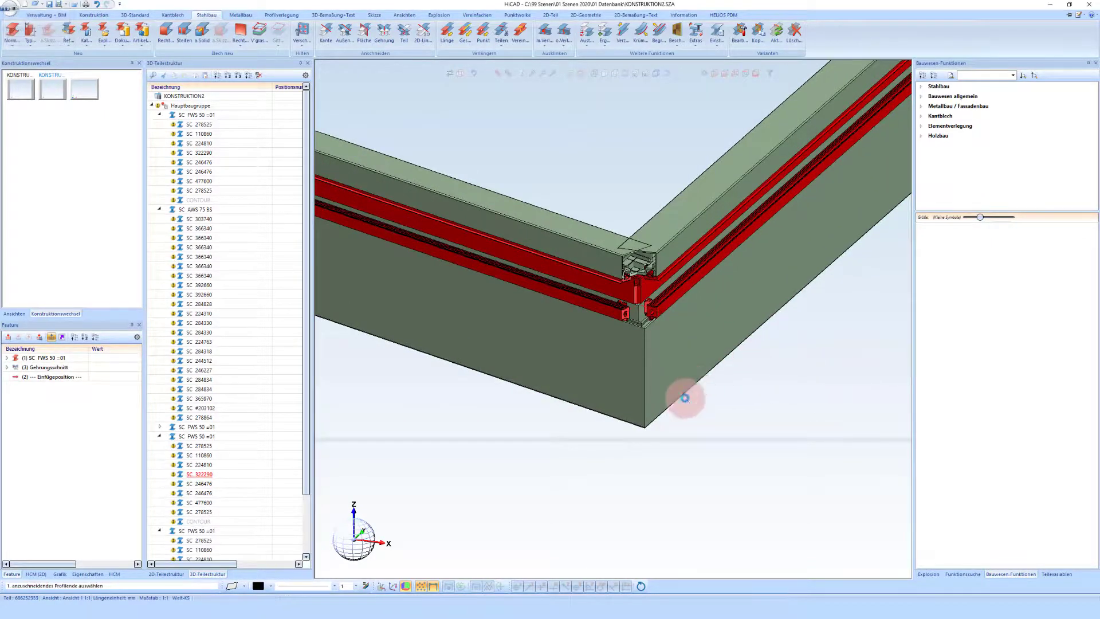
scroll(682, 359, "up", 2)
key("Escape")
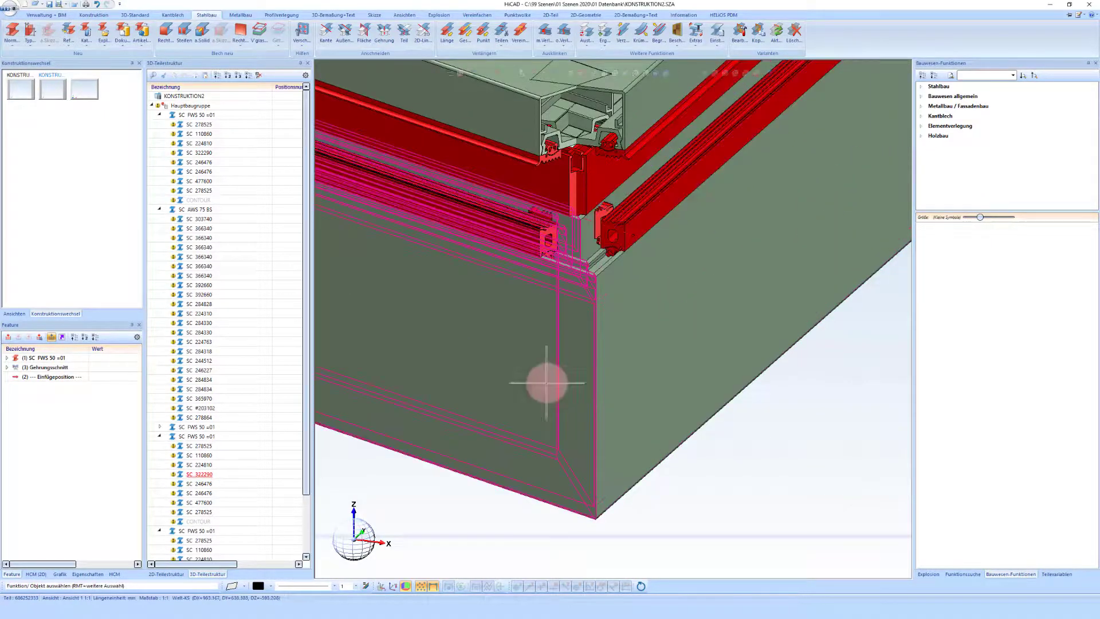
Step: Inspect the mitred corner and set the 3D identification to Gruppe to pick whole profile combinations
scroll(601, 366, "up", 2)
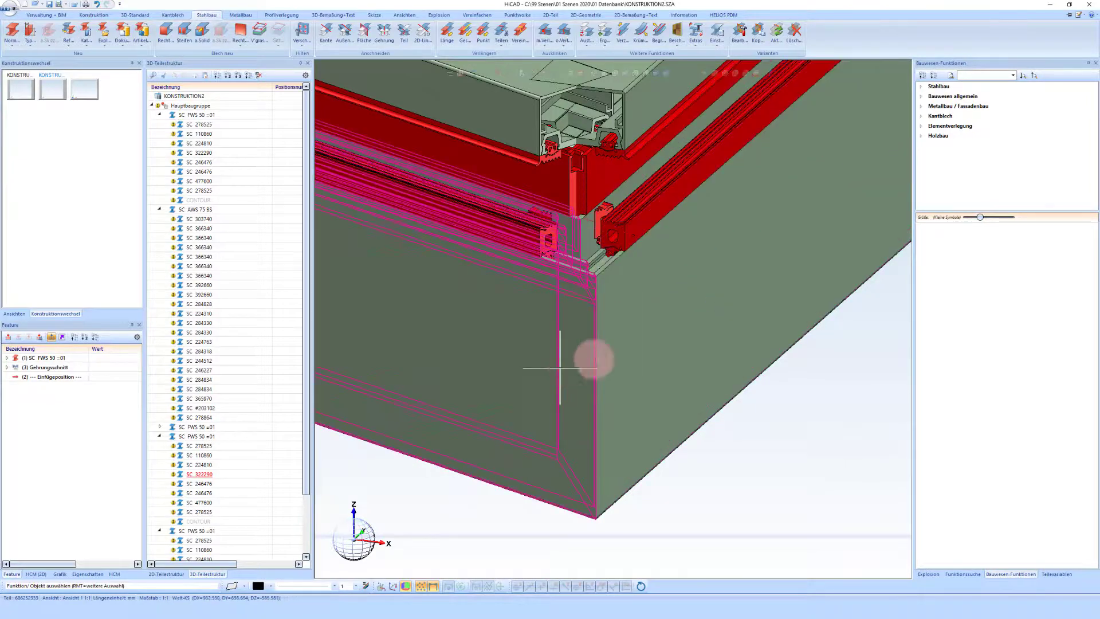
scroll(636, 345, "down", 1)
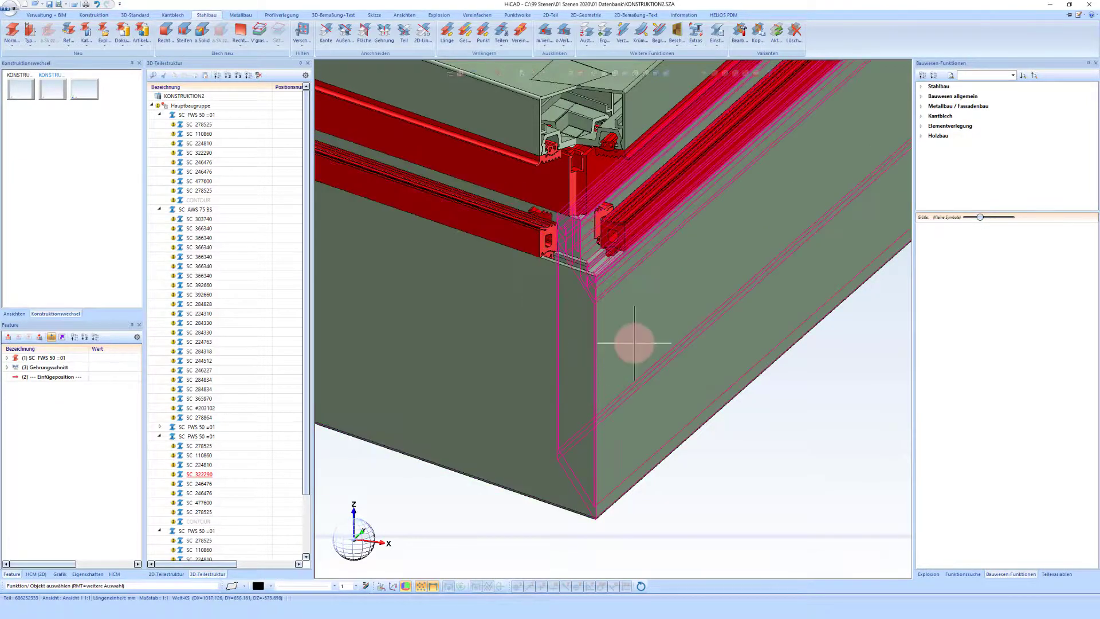
scroll(634, 344, "down", 1)
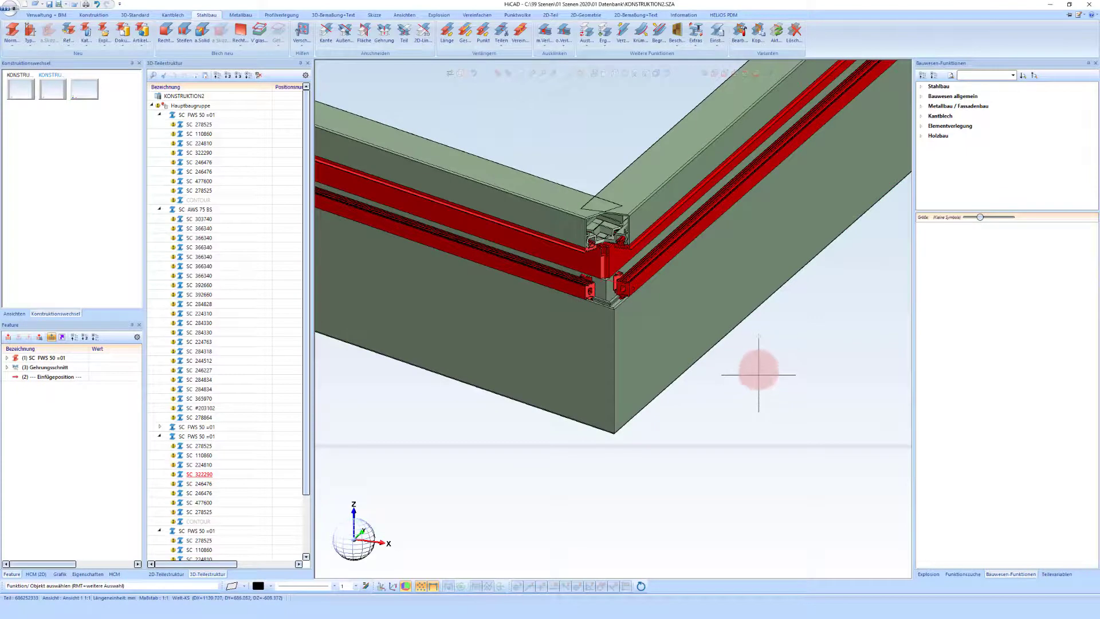
left_click(459, 75)
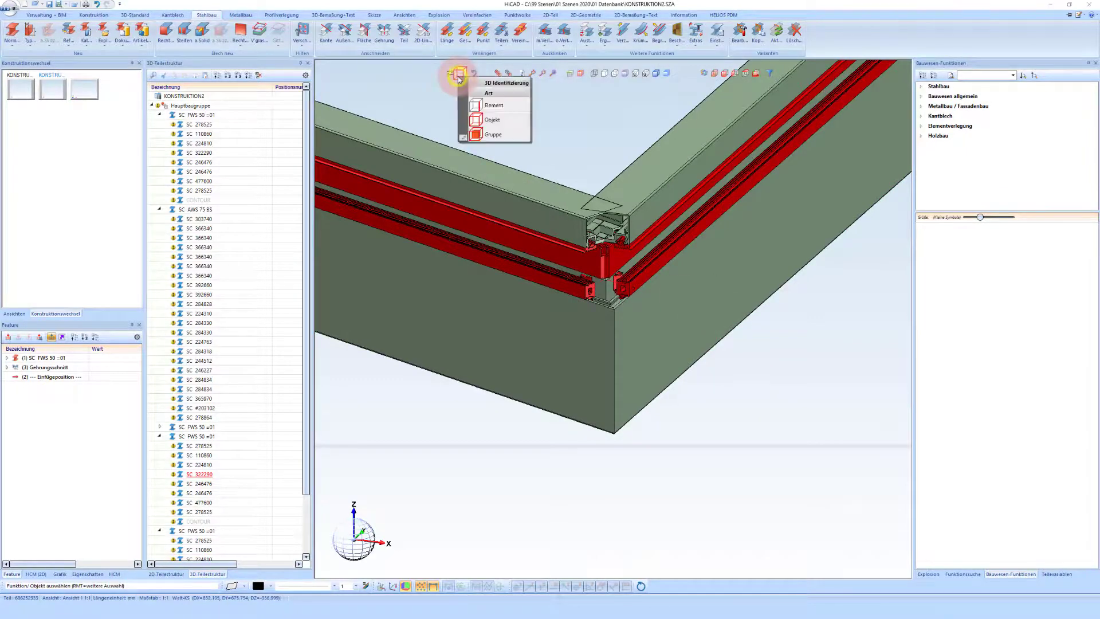
left_click(487, 104)
left_click(496, 123)
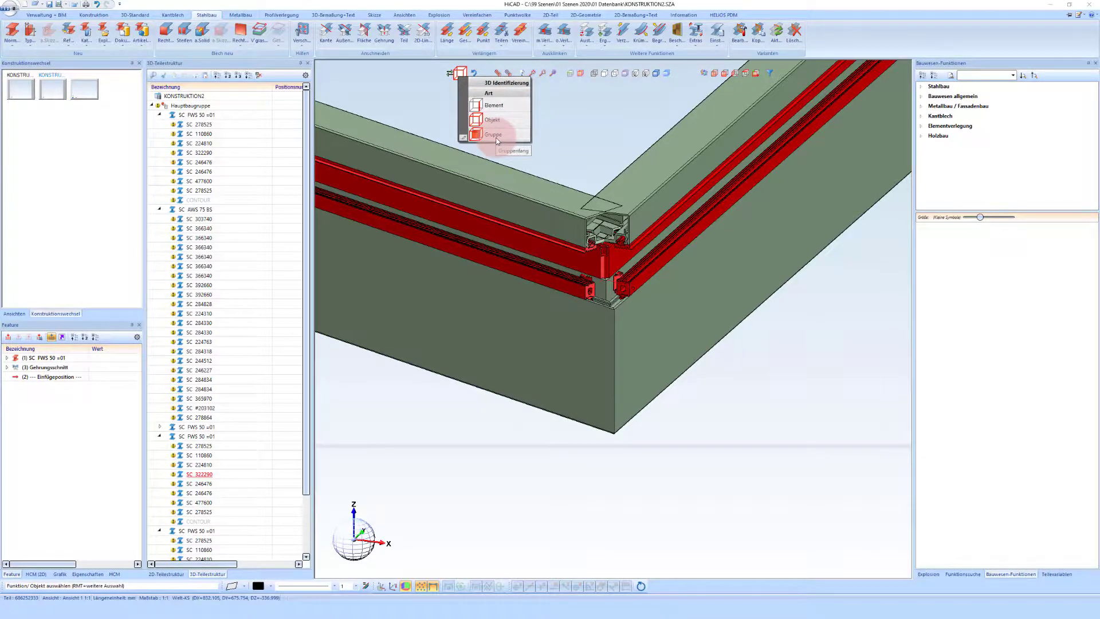
left_click(497, 137)
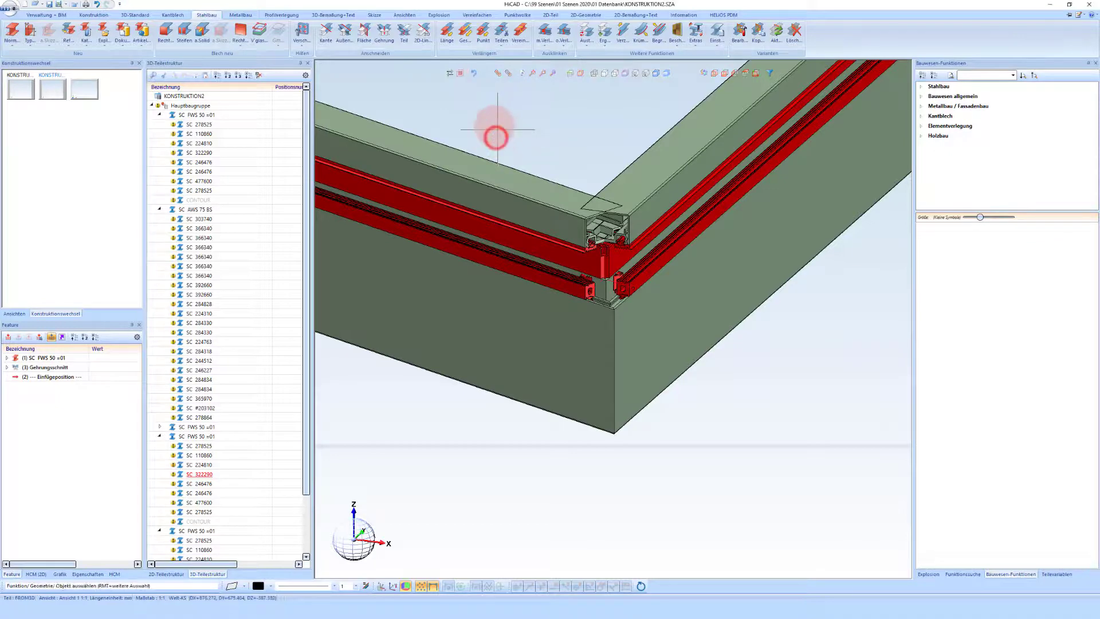
Step: Mitre the two complete facade profile combinations at the front frame corner with a 0 mm gap
left_click(384, 31)
left_click(688, 327)
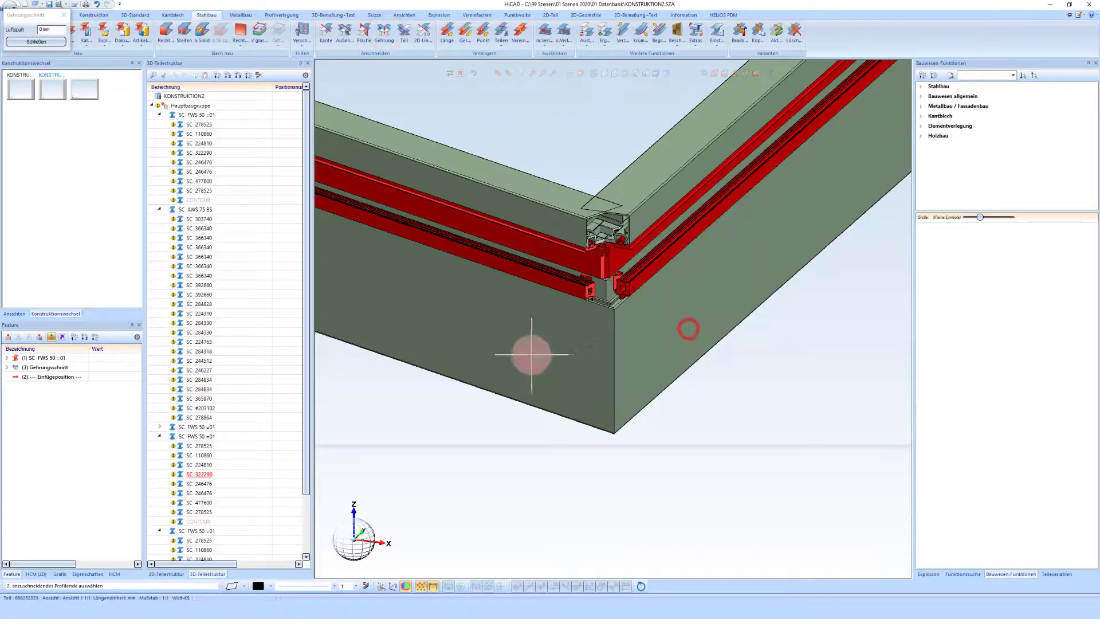
left_click(510, 363)
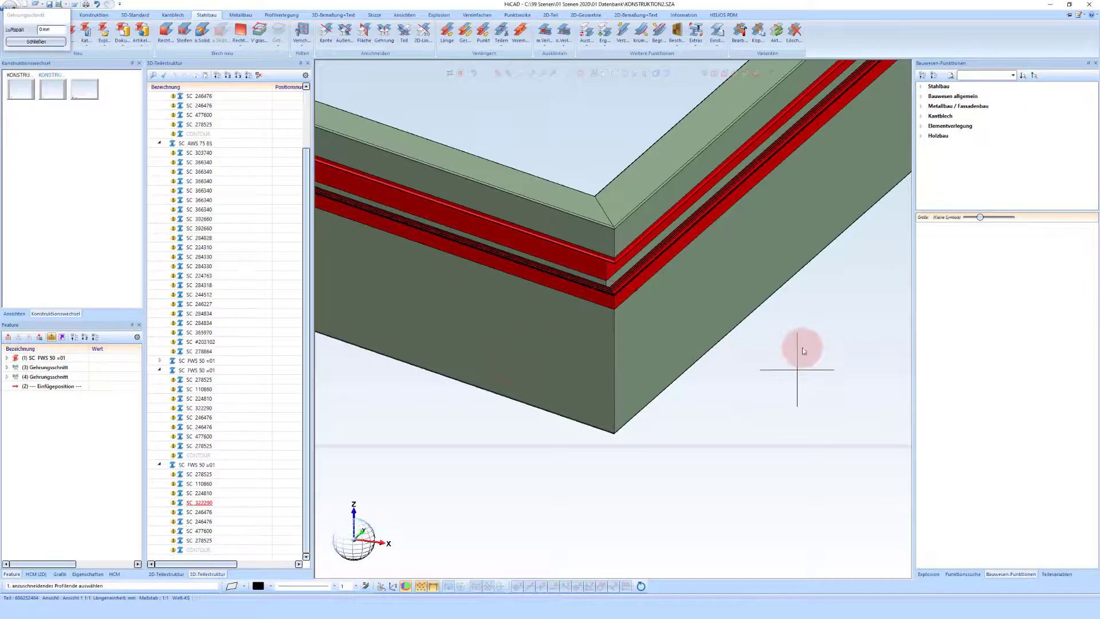
mouse_move(634, 213)
middle_mouse_down()
mouse_move(617, 208)
mouse_move(637, 208)
middle_mouse_up()
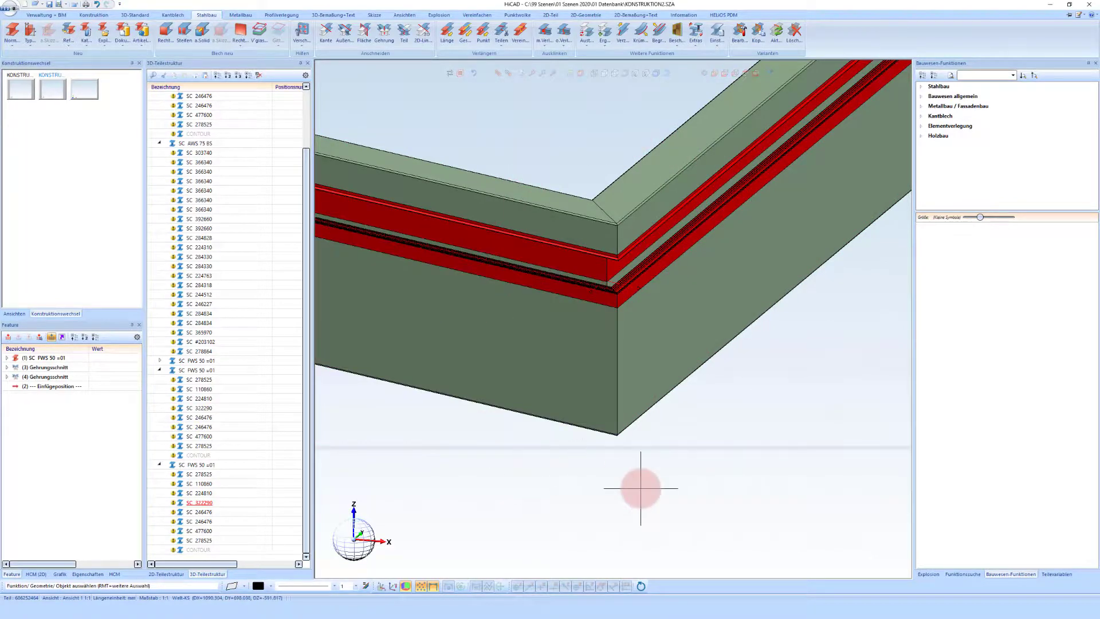
Step: Extend the post at the corner nearest the window profile past an edge of the crossing profile, using a negative gap
scroll(734, 449, "down", 5)
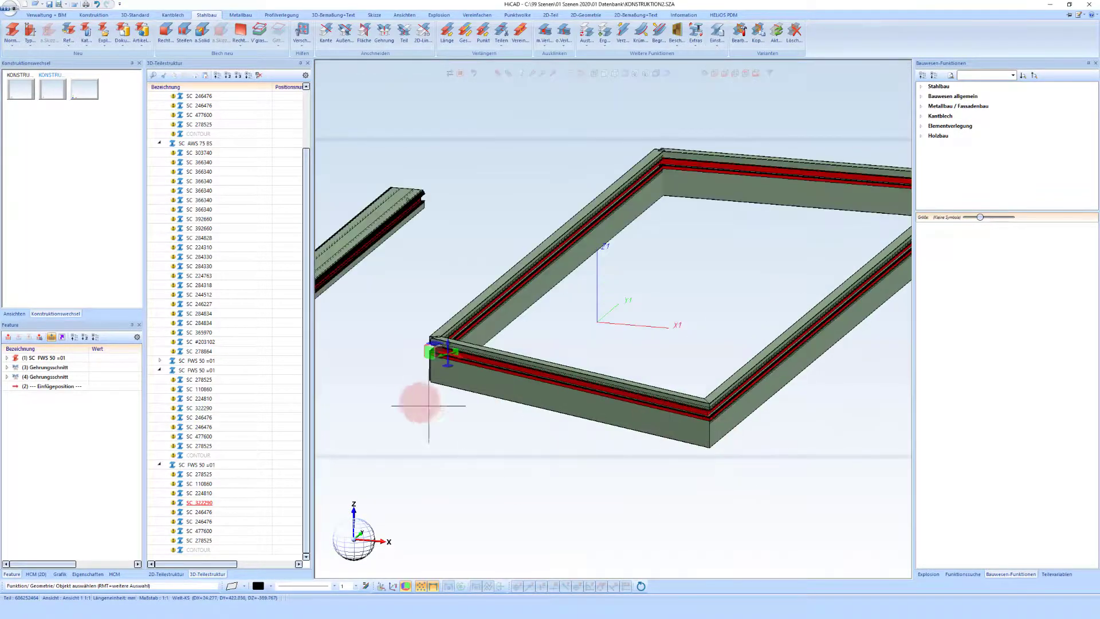
scroll(424, 396, "up", 5)
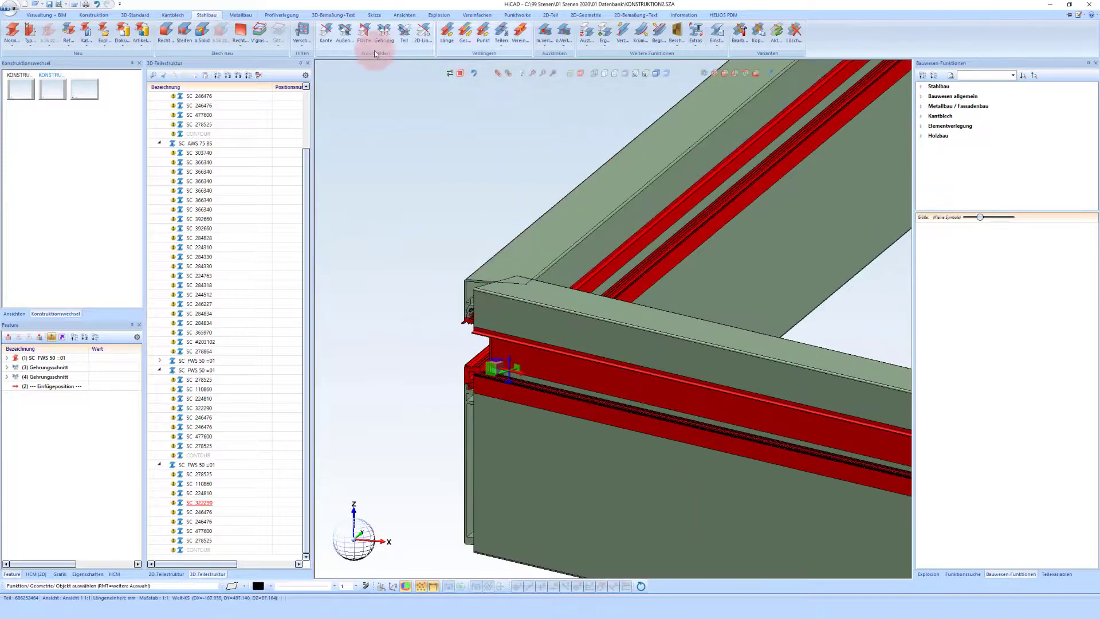
left_click(329, 30)
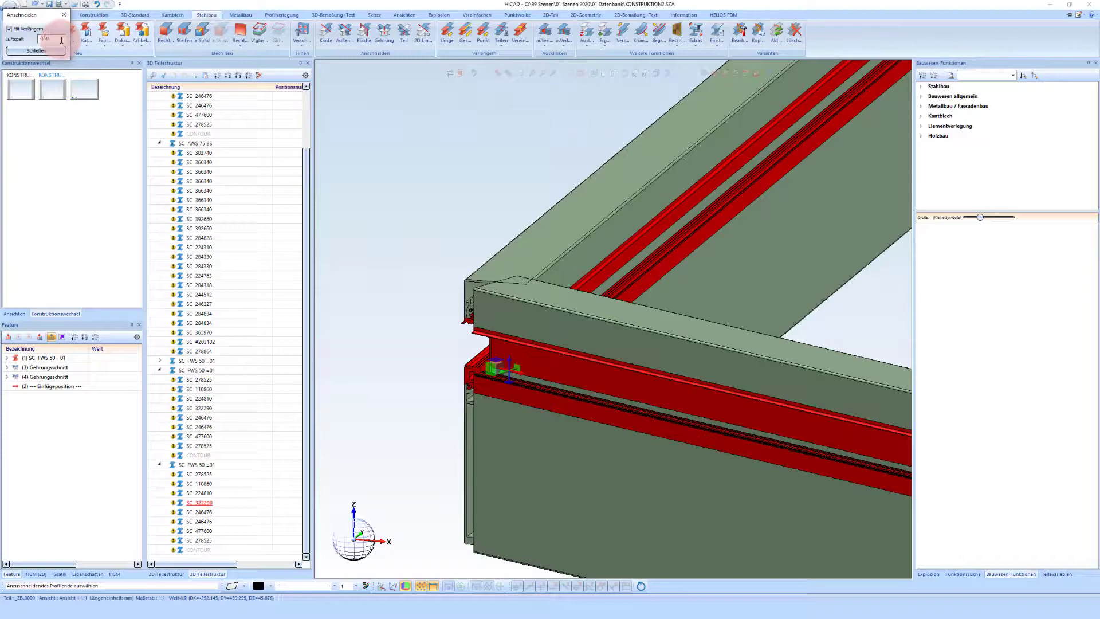
left_click(560, 221)
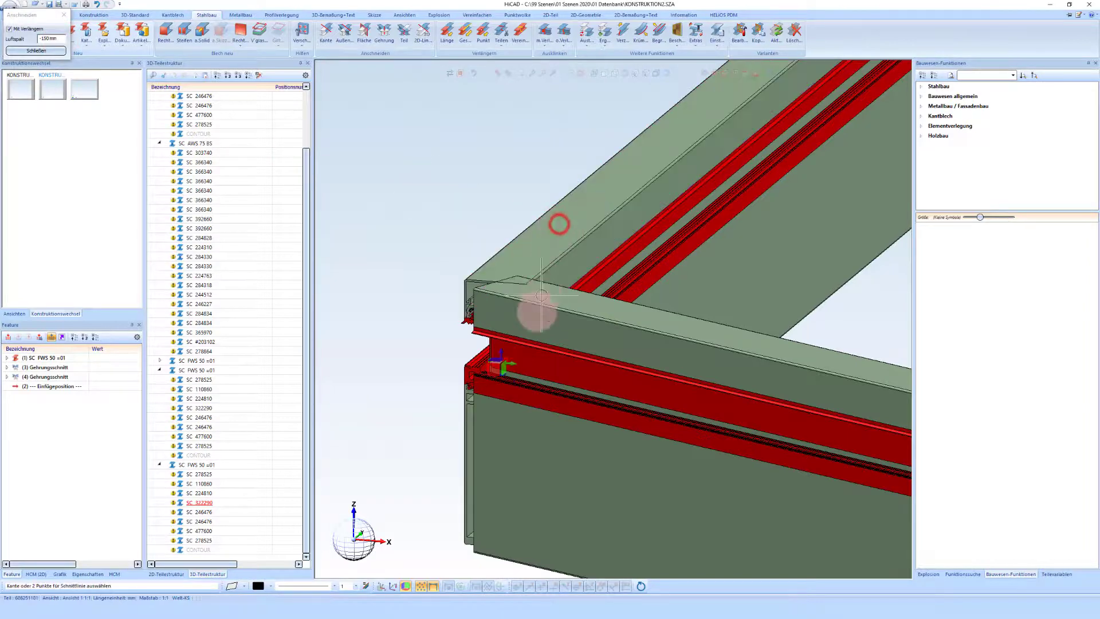
left_click(525, 407)
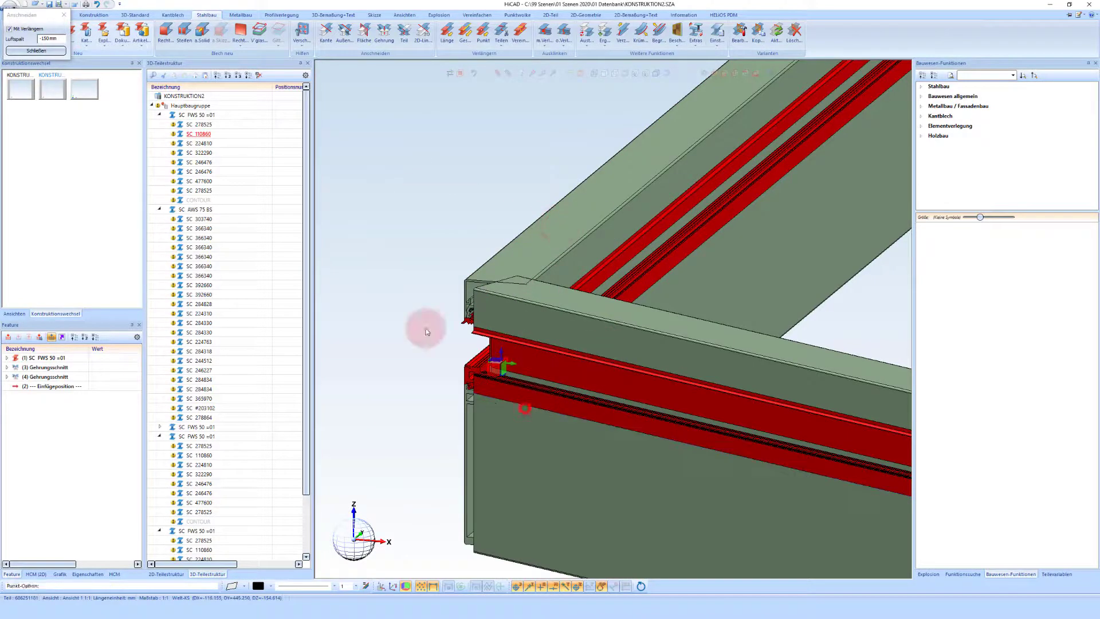
left_click(588, 314)
Step: Trim the crossing facade profile to the edge of the extended post with a 0 mm gap and check the joint
double_click(60, 40)
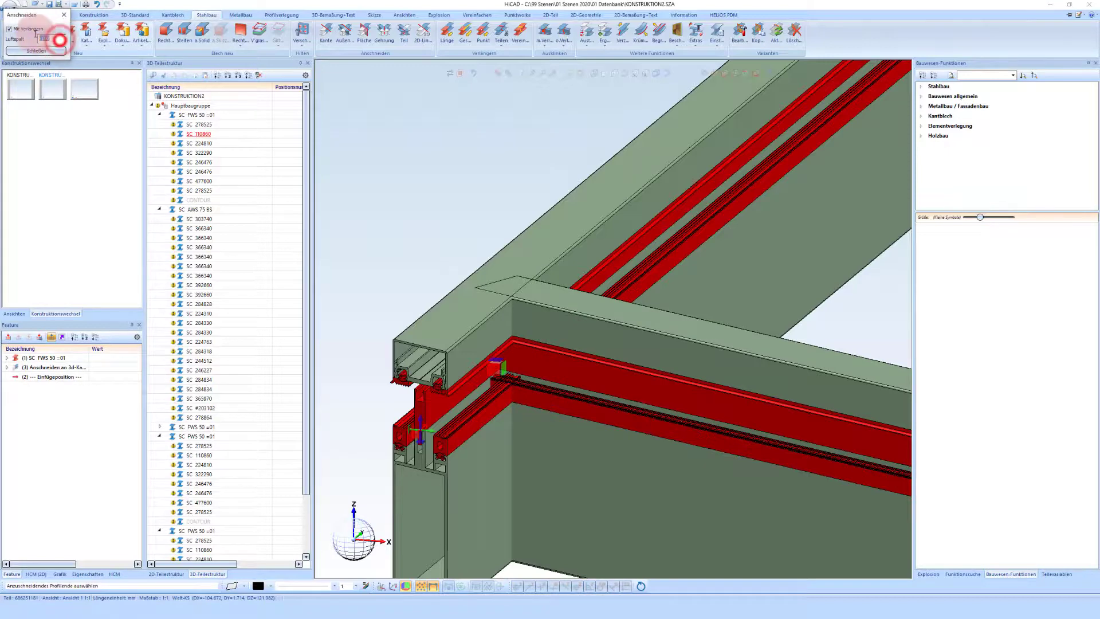
left_click(573, 314)
left_click(569, 261)
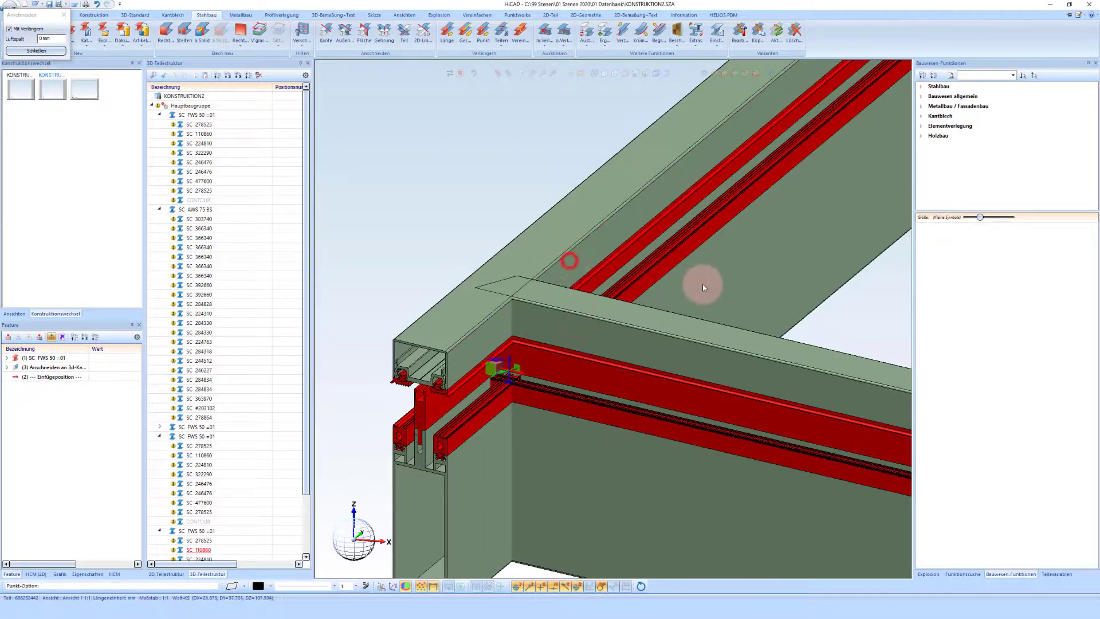
left_click(559, 468)
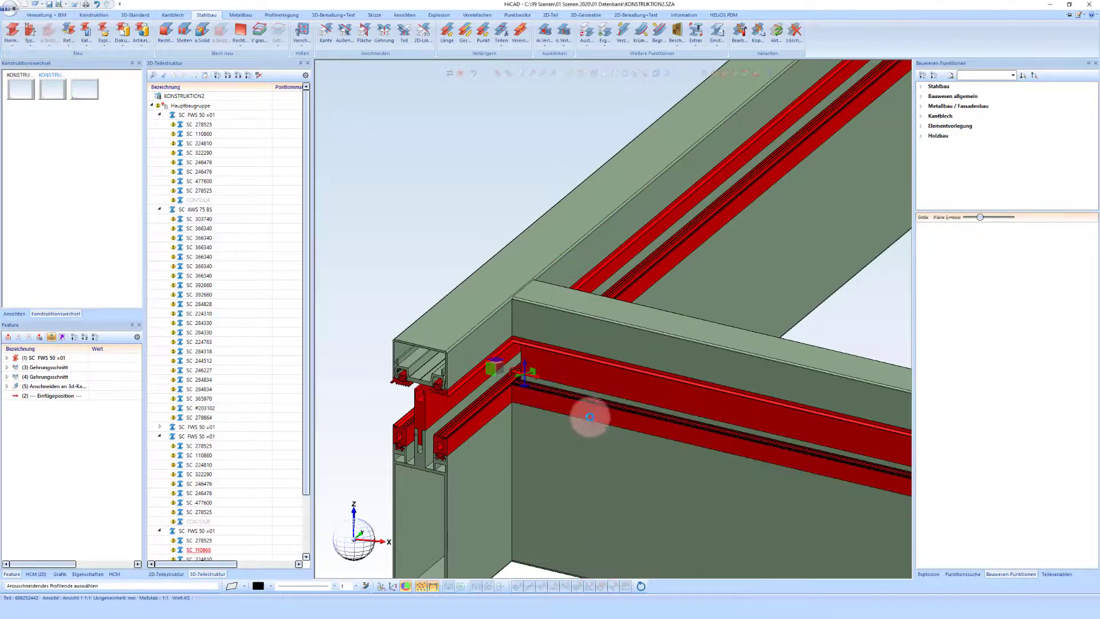
left_click(509, 352)
scroll(518, 347, "down", 4)
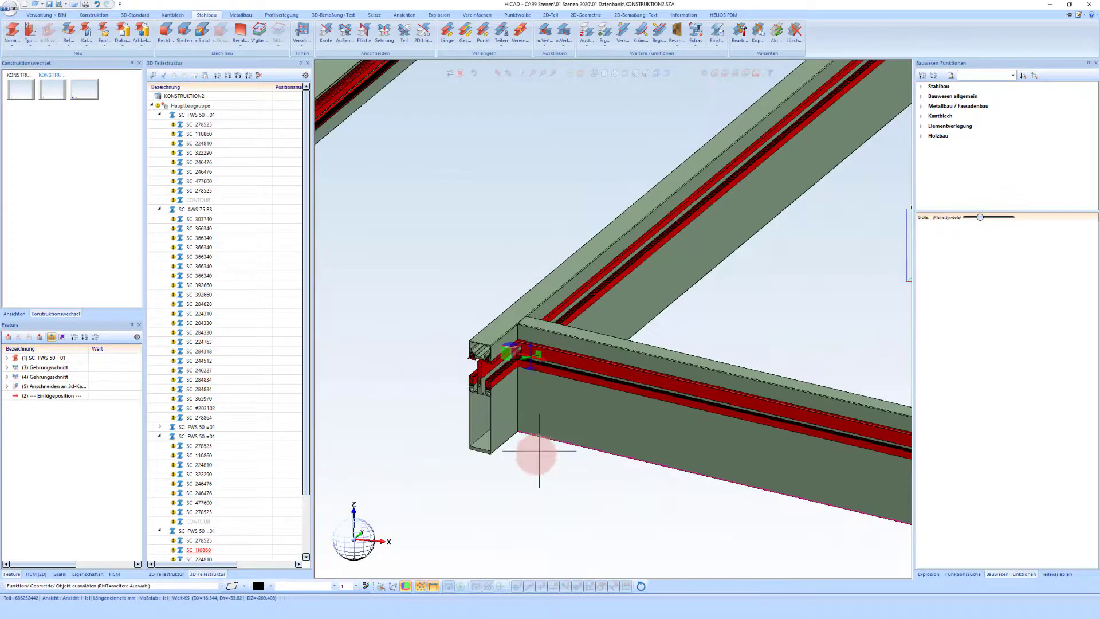
scroll(519, 425, "up", 3)
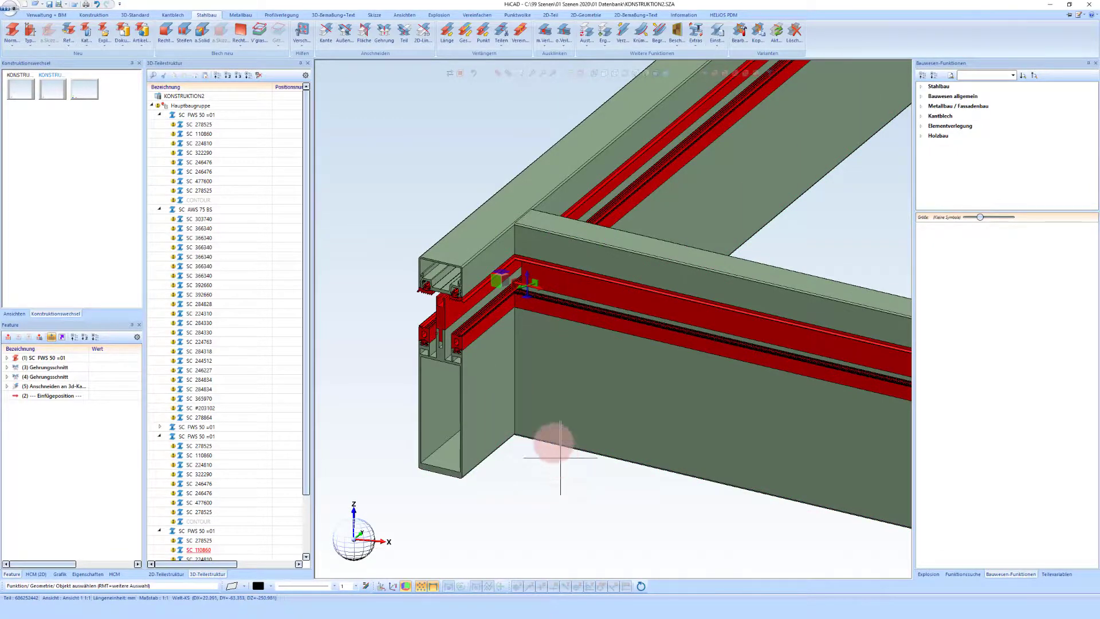
scroll(487, 407, "down", 5)
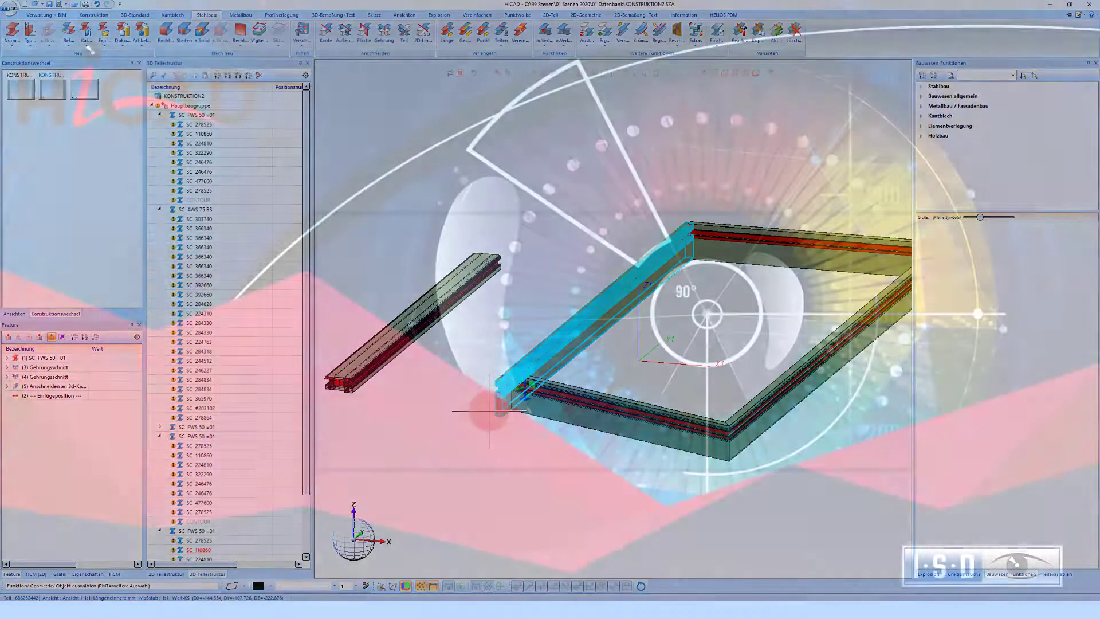